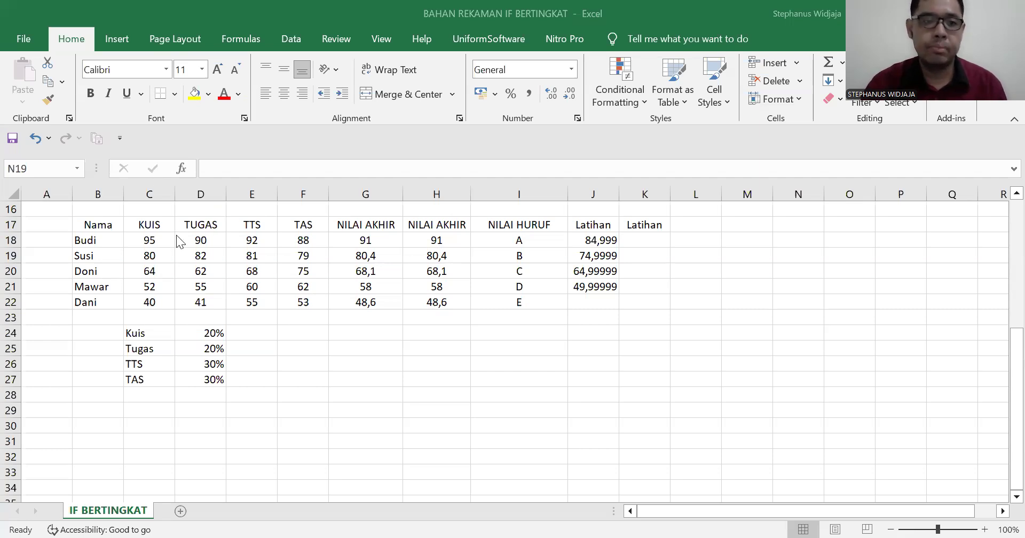
Review the first student's scores in C18:F18 and the two NILAI AKHIR formulas in G18 and H18.
{"action": "left_click", "coordinate": [153, 244]}
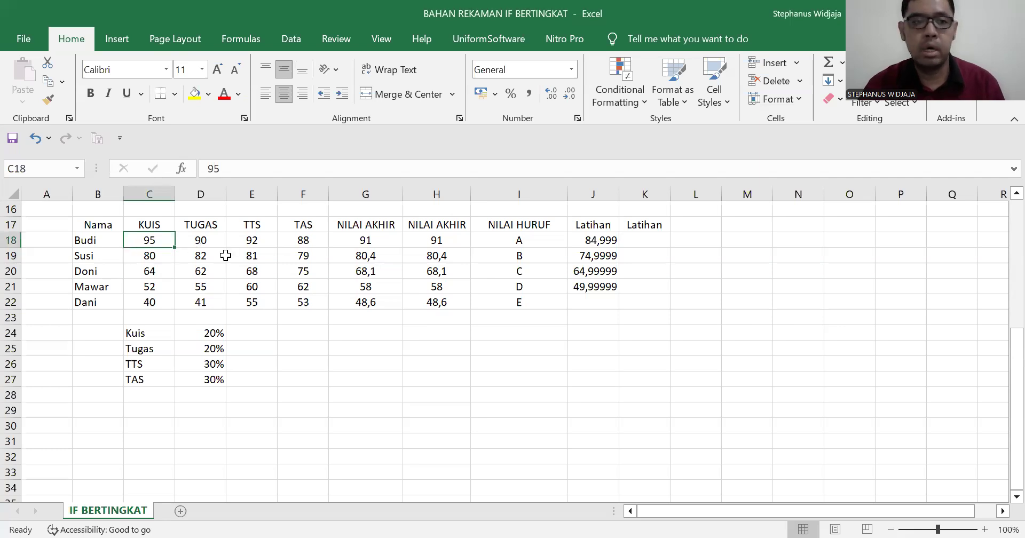
{"action": "left_click", "coordinate": [218, 243]}
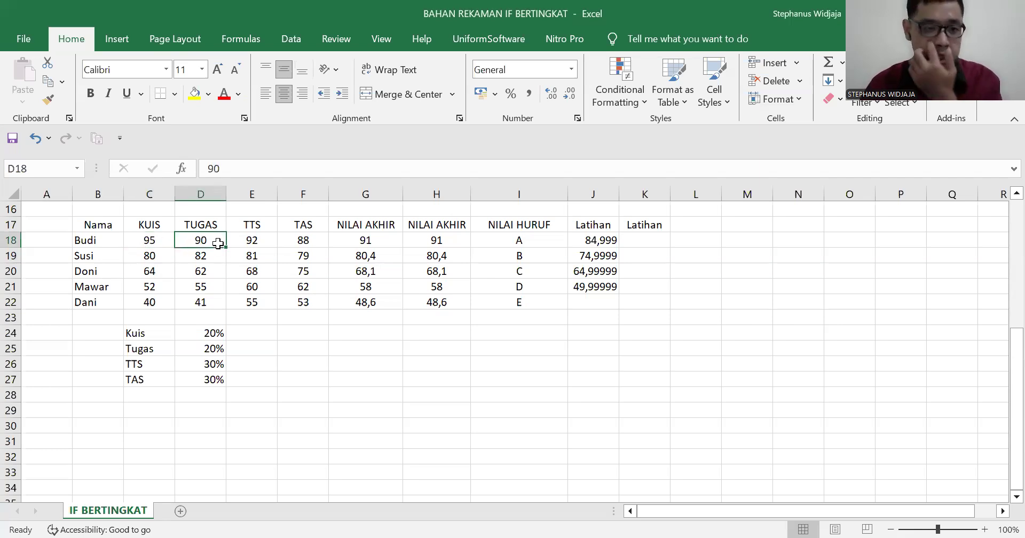
{"action": "left_click", "coordinate": [252, 243]}
{"action": "left_click", "coordinate": [294, 241]}
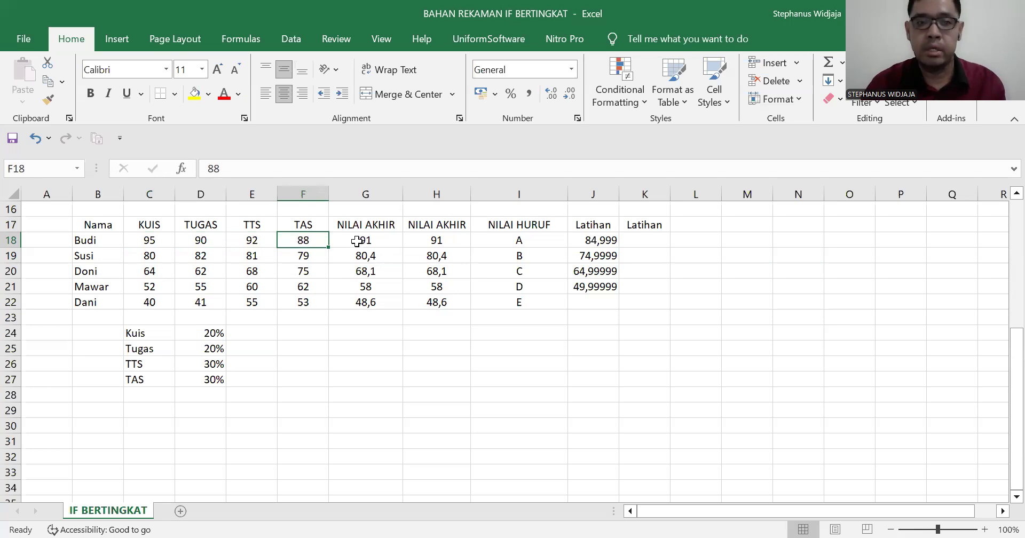
{"action": "left_click", "coordinate": [372, 242]}
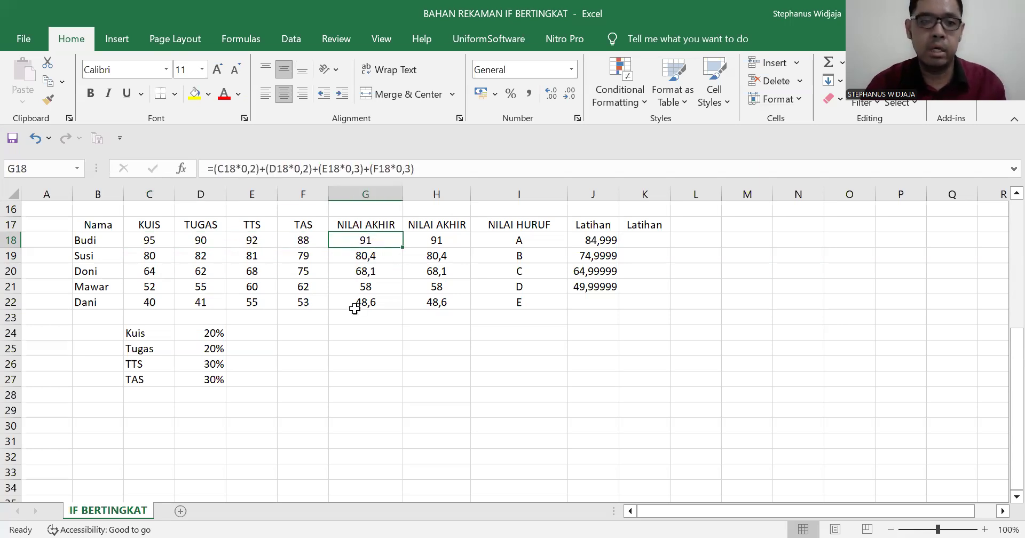
{"action": "left_click", "coordinate": [435, 238]}
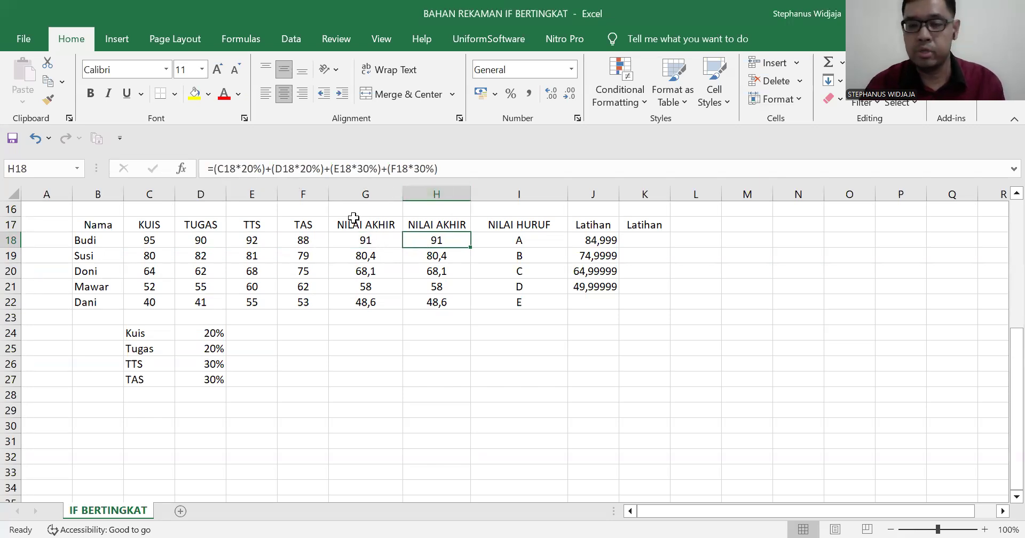
{"action": "left_click", "coordinate": [383, 239]}
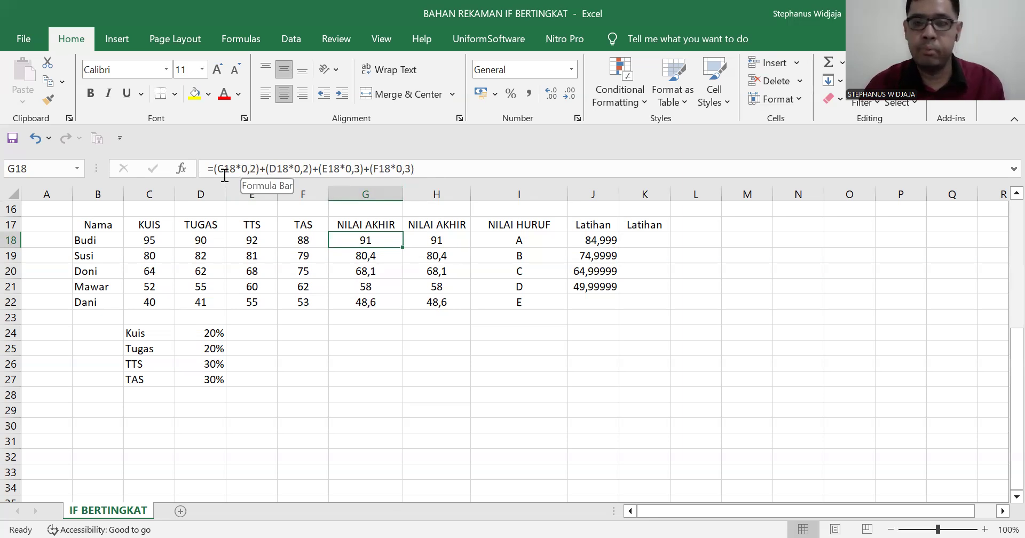
Review the Tugas, TTS and TAS weights in the percentage table below the grades.
{"action": "left_click", "coordinate": [146, 348]}
{"action": "left_click", "coordinate": [209, 348]}
{"action": "left_click", "coordinate": [154, 363]}
{"action": "left_click", "coordinate": [208, 368]}
{"action": "left_click", "coordinate": [160, 379]}
{"action": "left_click", "coordinate": [216, 379]}
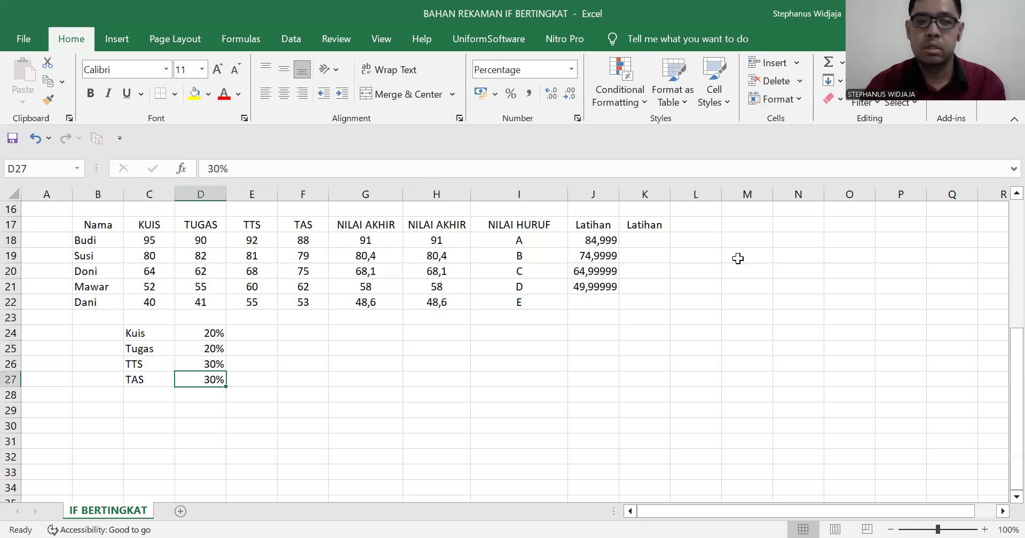
Examine the nested IF formula behind the first NILAI HURUF grade in I18.
{"action": "left_click", "coordinate": [453, 237]}
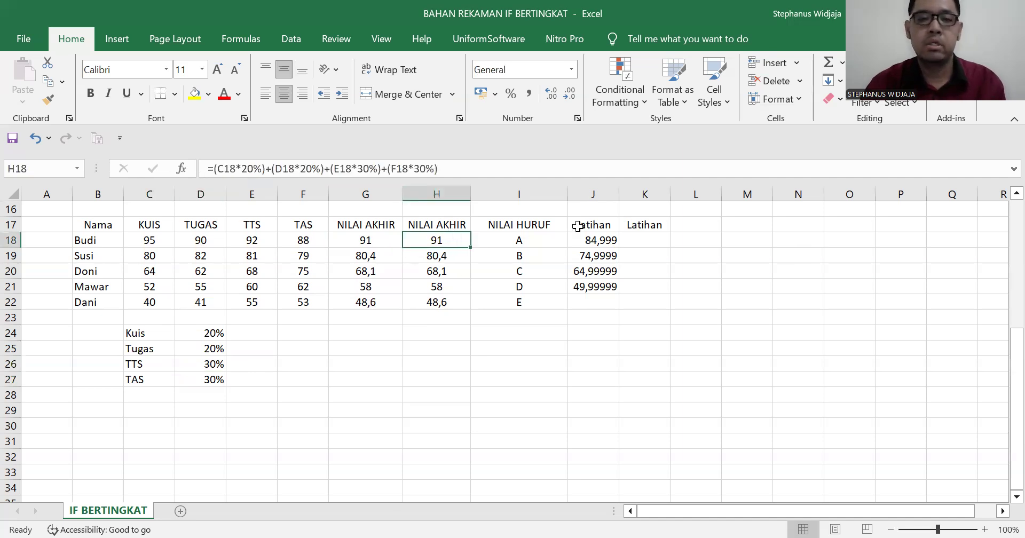
{"action": "left_click", "coordinate": [547, 237]}
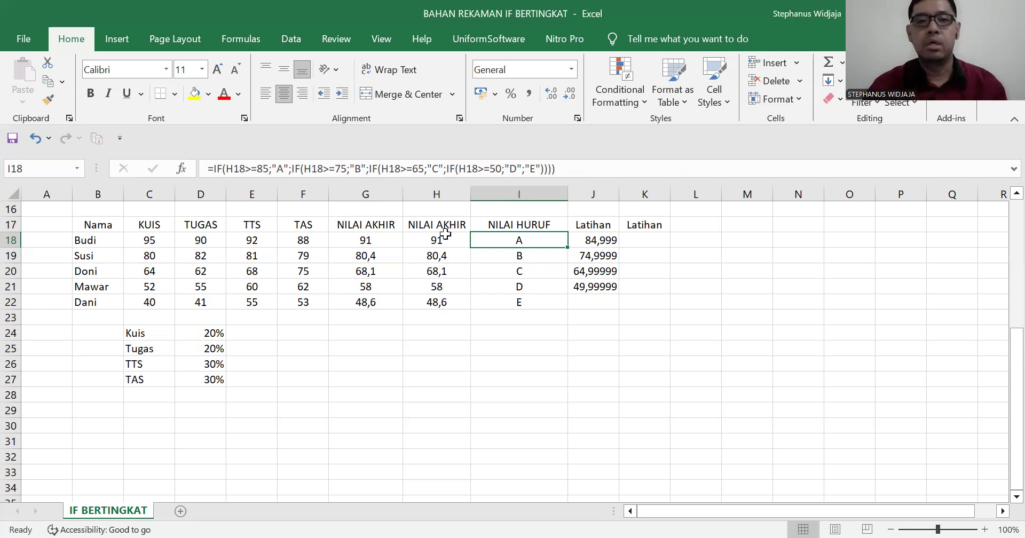
{"action": "left_click", "coordinate": [443, 168]}
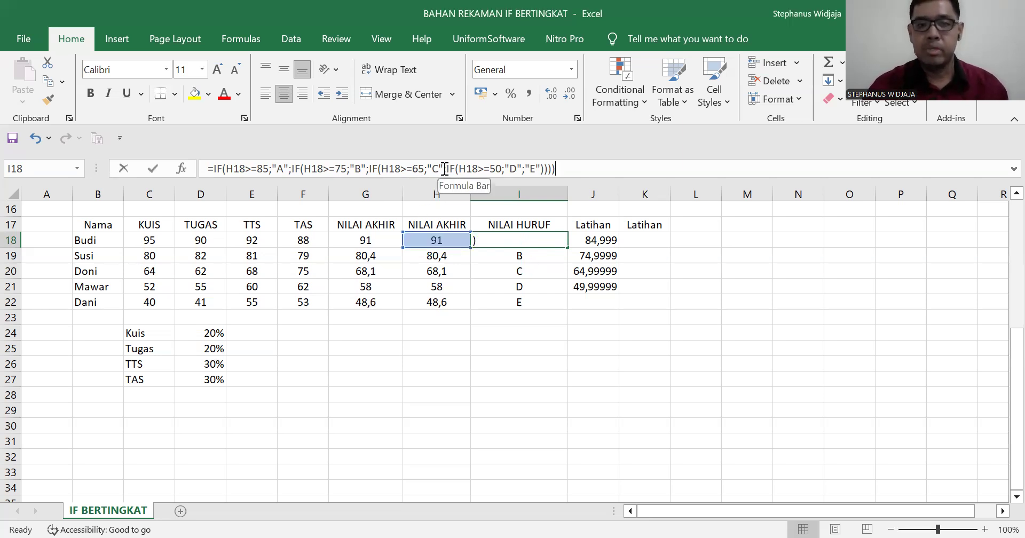
{"action": "left_click", "coordinate": [698, 274]}
{"action": "left_click", "coordinate": [517, 240]}
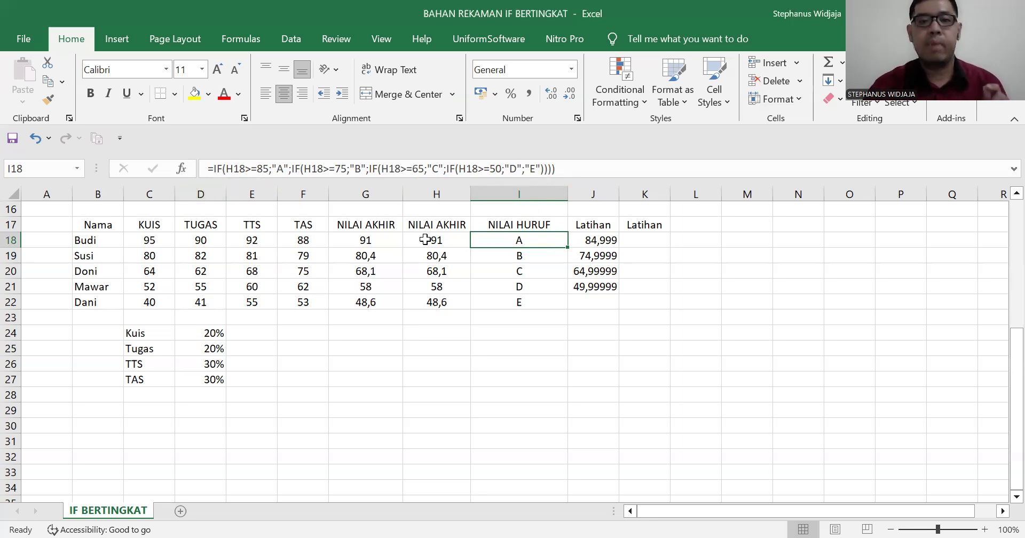
Compare the NILAI AKHIR formulas in G18 and H18 with the nested IF conditions in I18.
{"action": "left_click", "coordinate": [442, 243]}
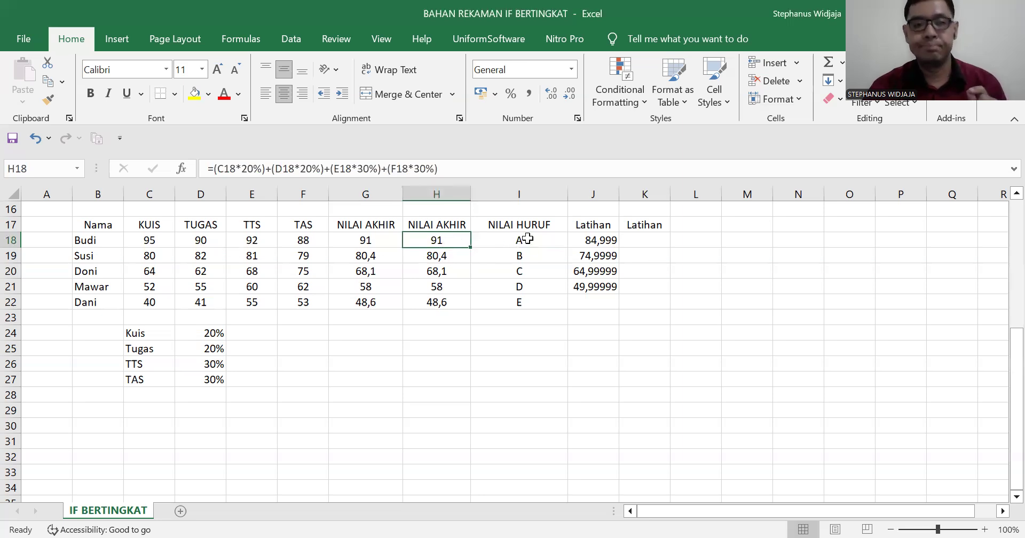
{"action": "left_click", "coordinate": [376, 242]}
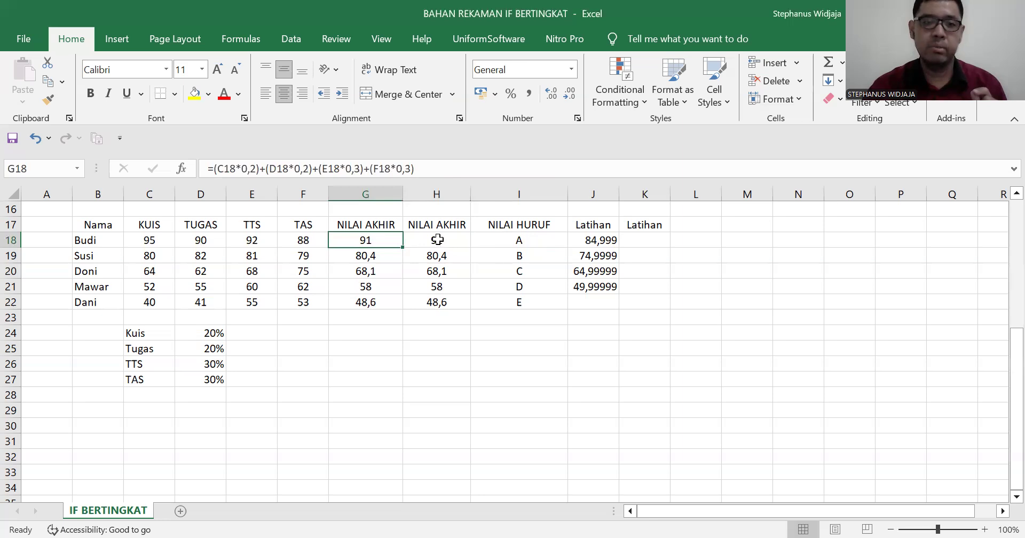
{"action": "left_click", "coordinate": [444, 240]}
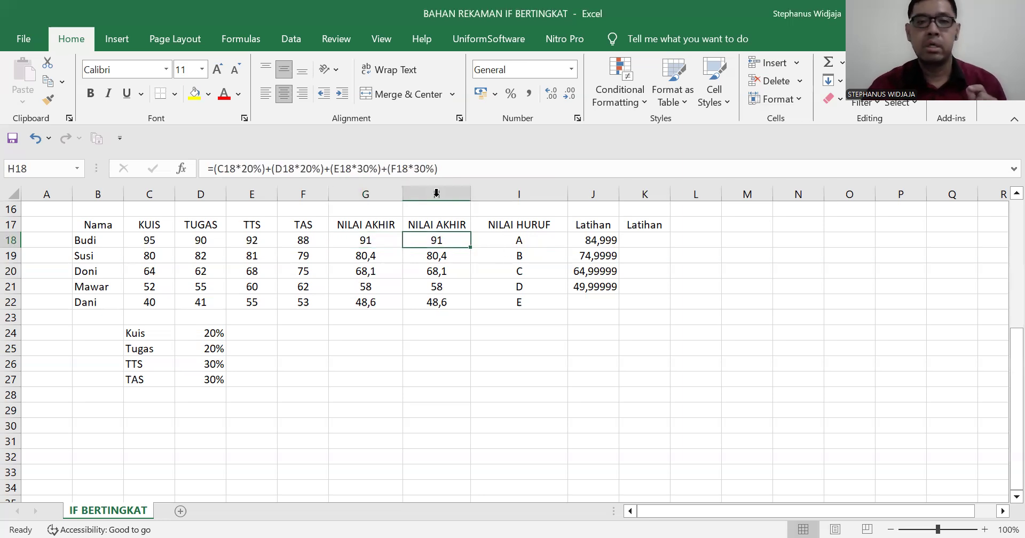
{"action": "left_click", "coordinate": [519, 239]}
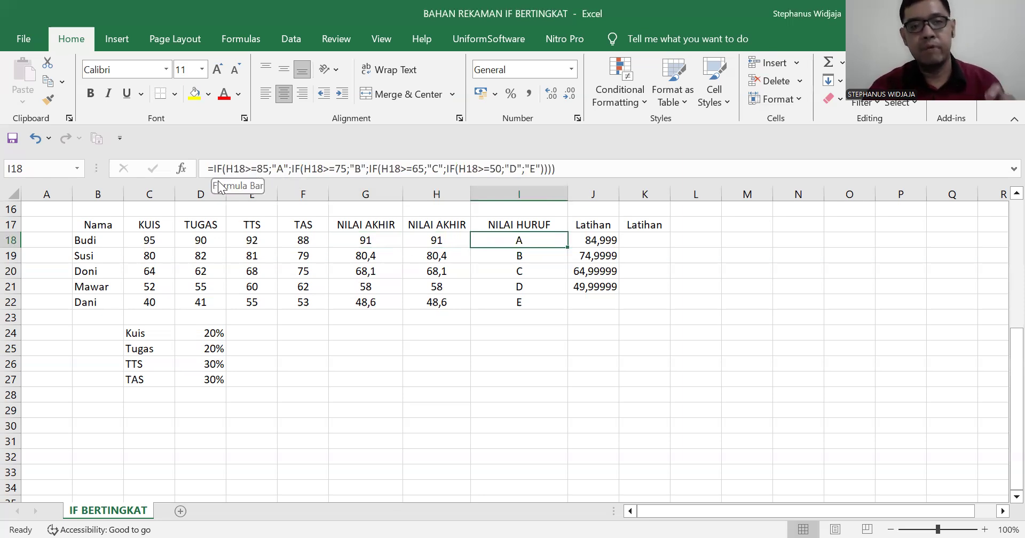
{"action": "left_click", "coordinate": [450, 239]}
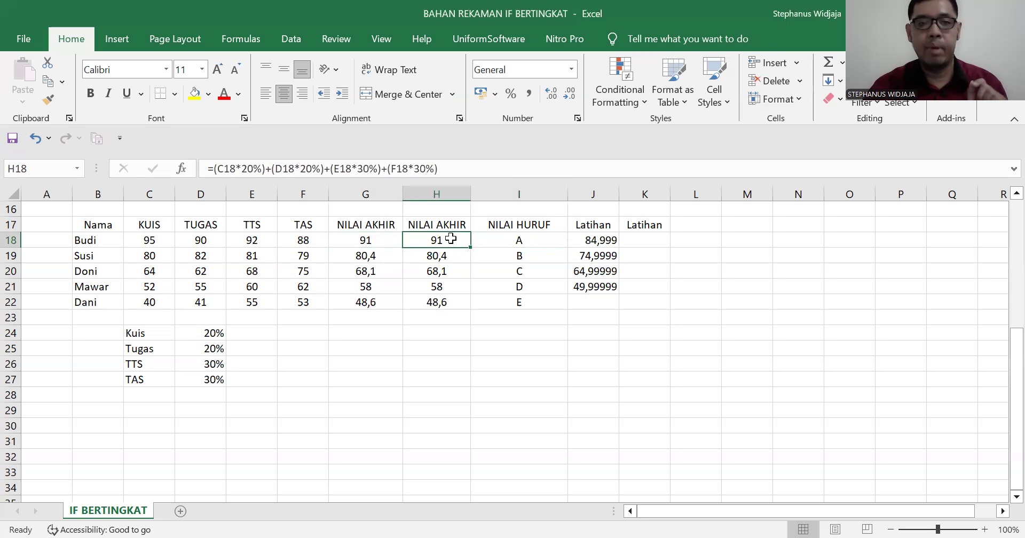
{"action": "left_click", "coordinate": [513, 240]}
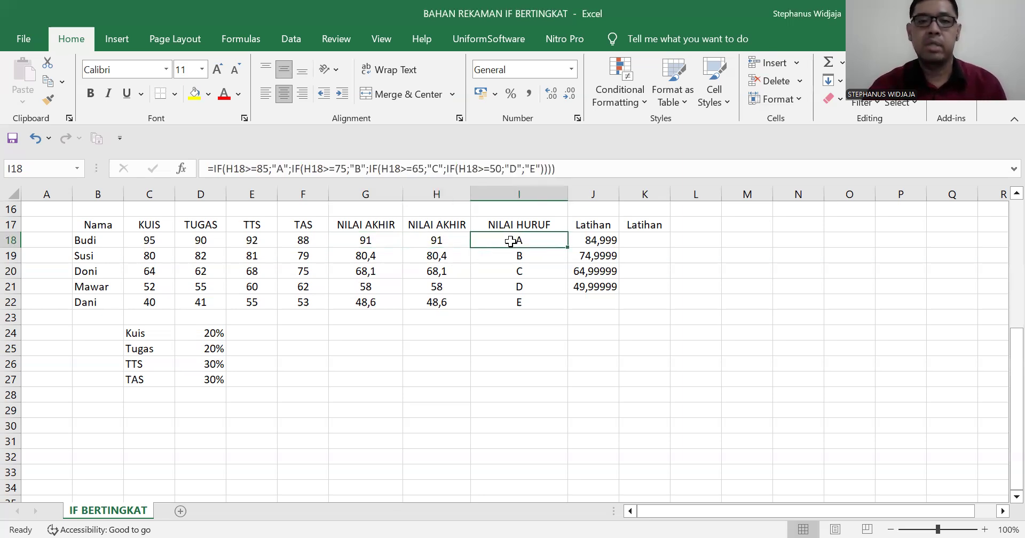
{"action": "left_click", "coordinate": [451, 242]}
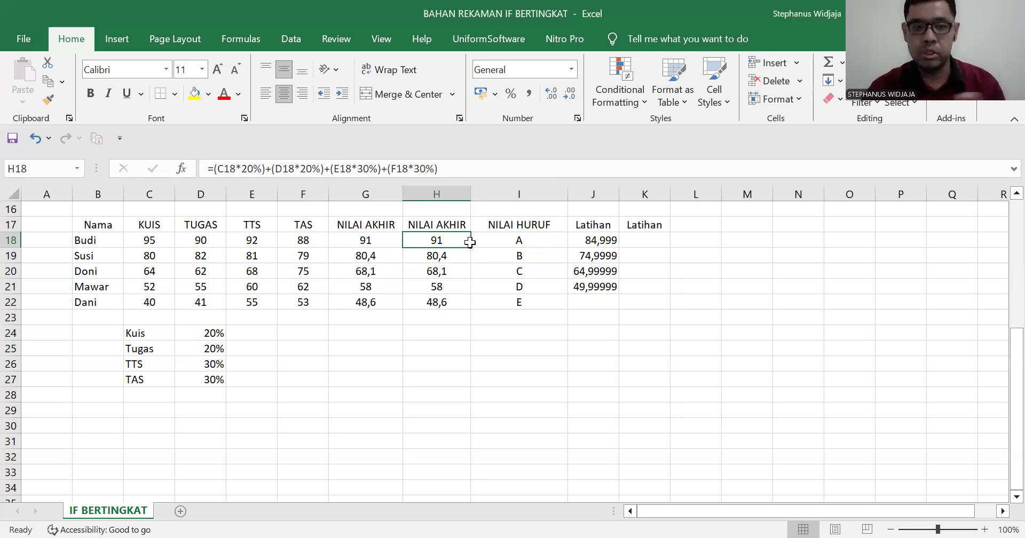
{"action": "left_click", "coordinate": [525, 241]}
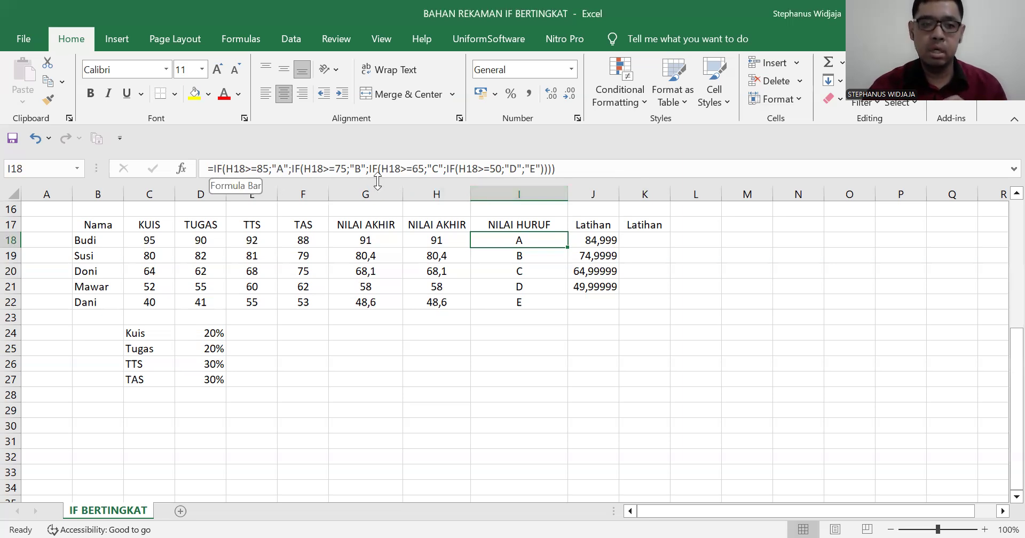
{"action": "left_click", "coordinate": [569, 173]}
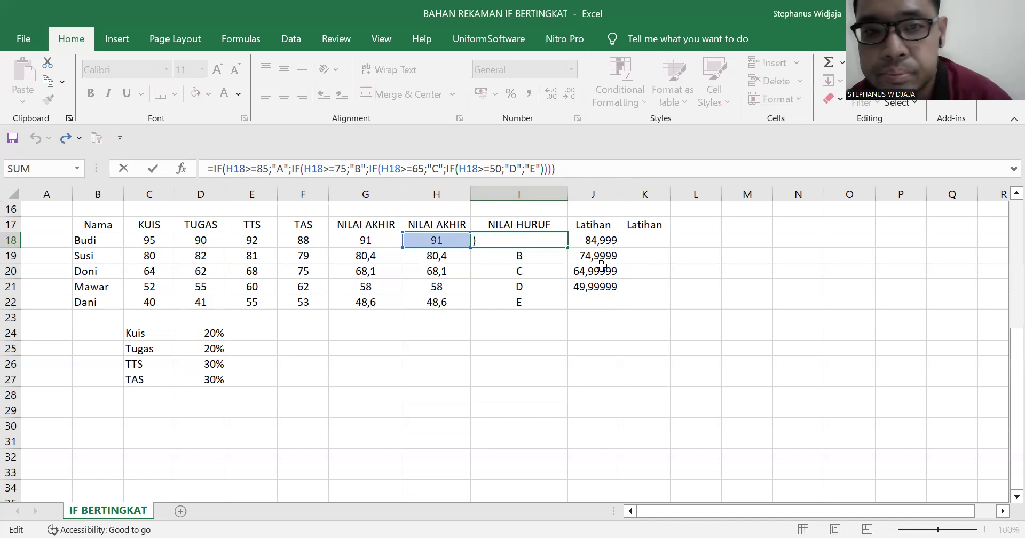
Look through the Latihan practice scores in J18:J21.
{"action": "left_click", "coordinate": [613, 241]}
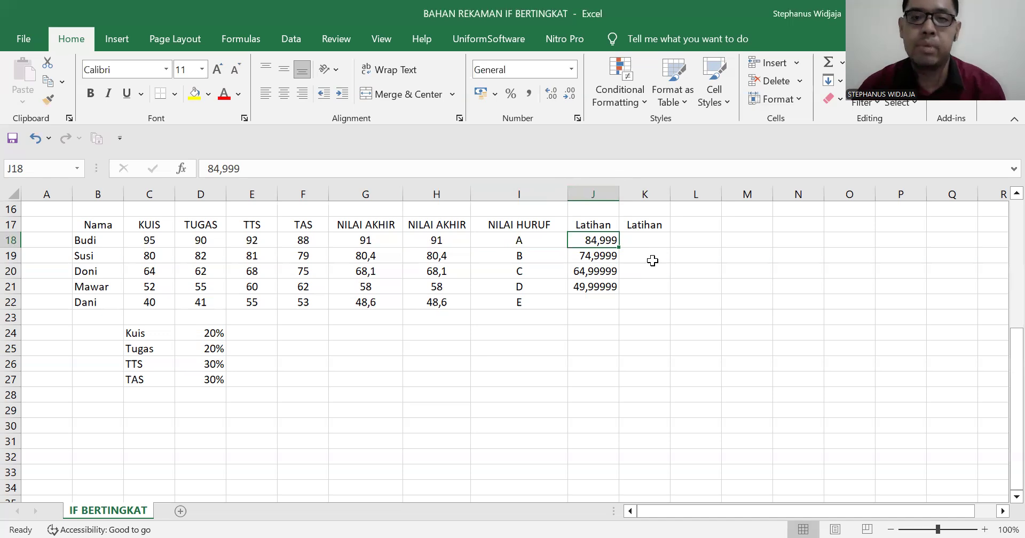
{"action": "left_click", "coordinate": [604, 262]}
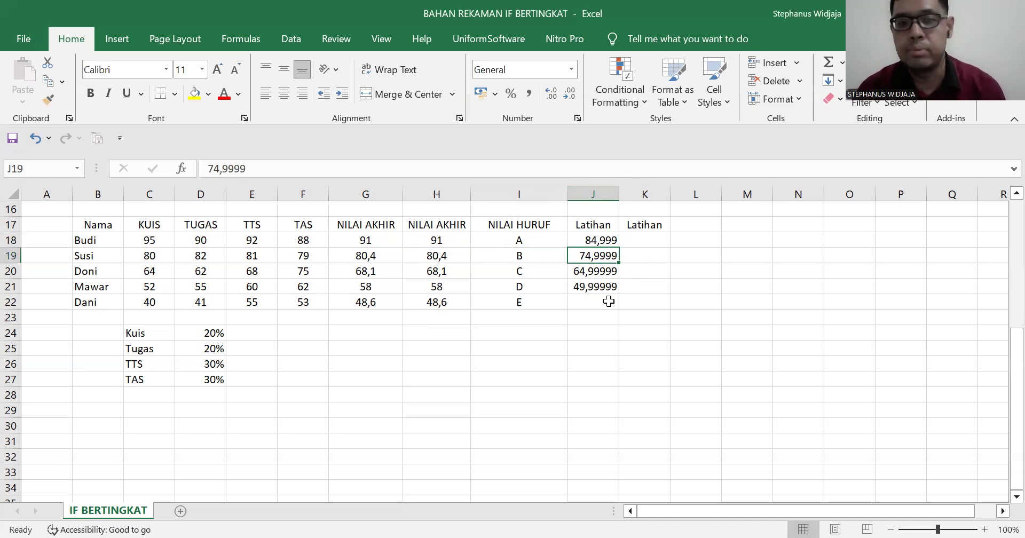
{"action": "left_click", "coordinate": [607, 275]}
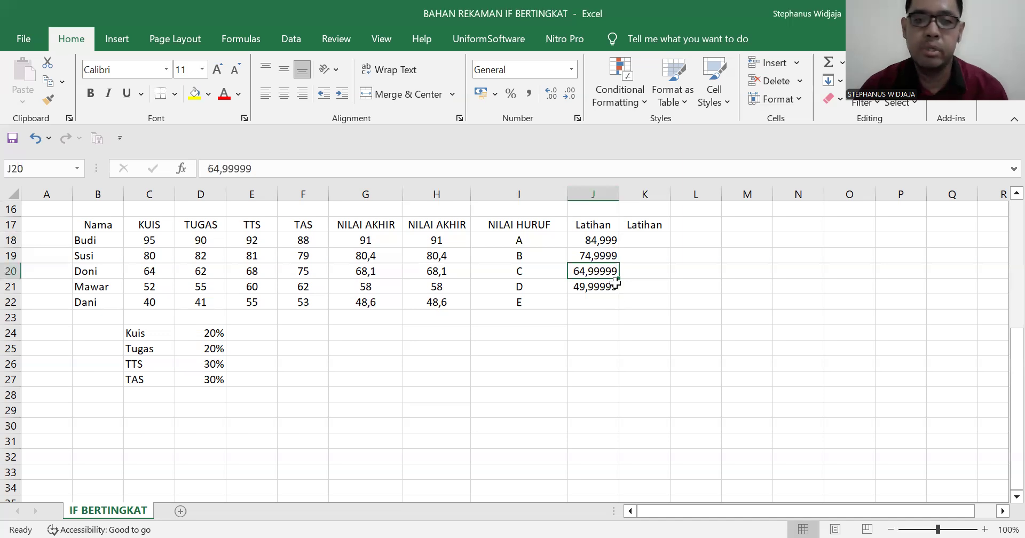
{"action": "left_click", "coordinate": [614, 286]}
Start an IF formula in K18 that tests J18>=85 and returns "A" when true.
{"action": "left_click", "coordinate": [651, 240]}
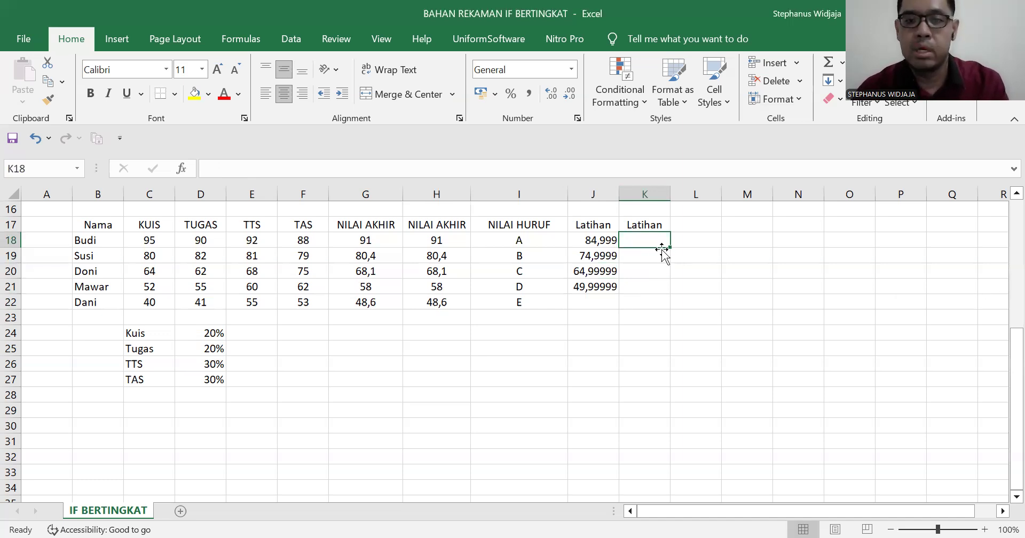
{"action": "left_click", "coordinate": [708, 256]}
{"action": "left_click", "coordinate": [637, 244]}
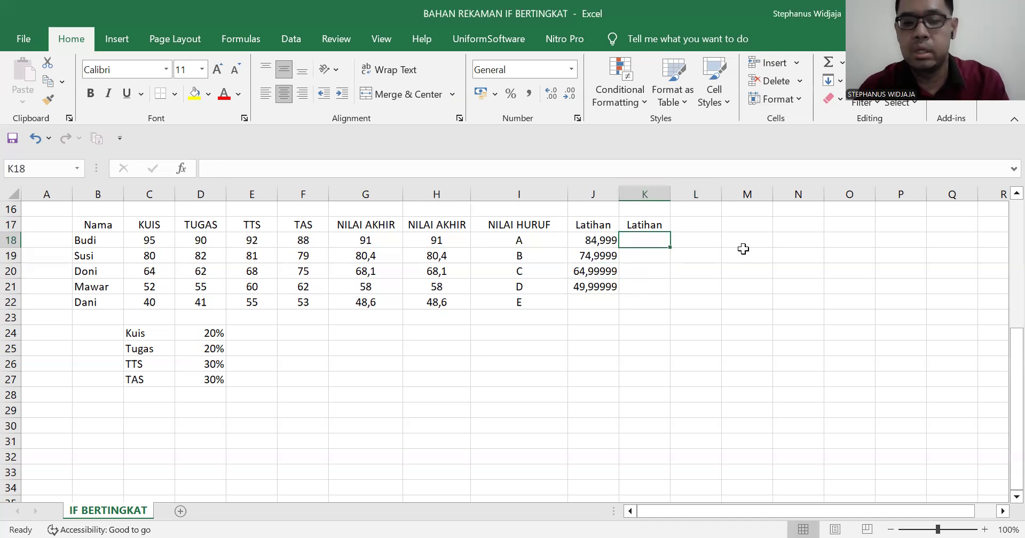
{"action": "type", "text": "=IF"}
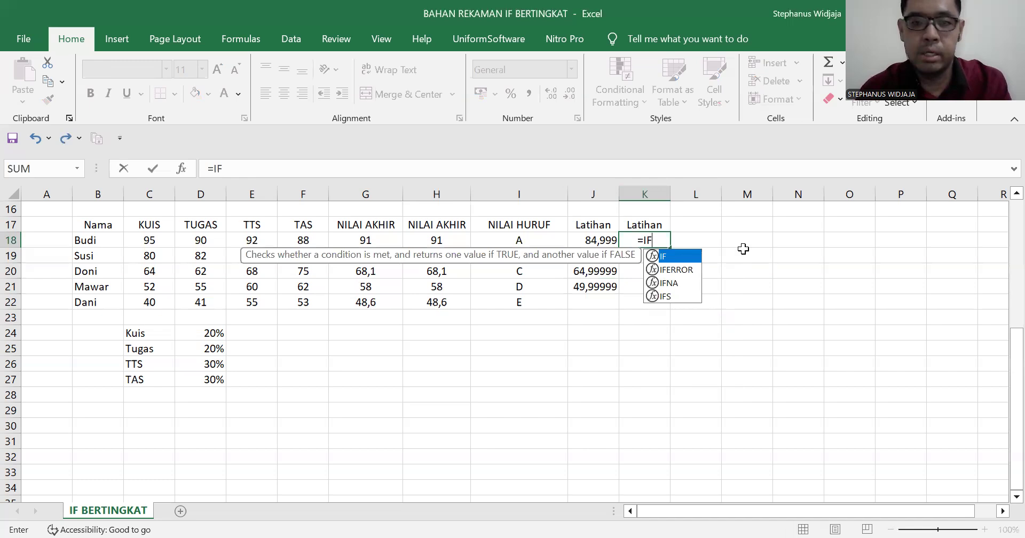
{"action": "type", "text": "("}
{"action": "left_click", "coordinate": [602, 245]}
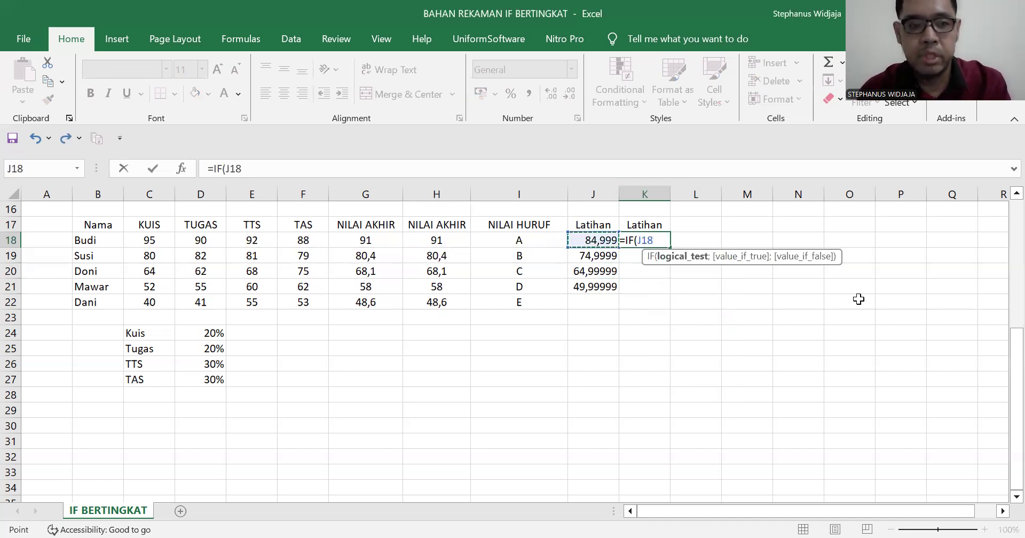
{"action": "type", "text": ">="}
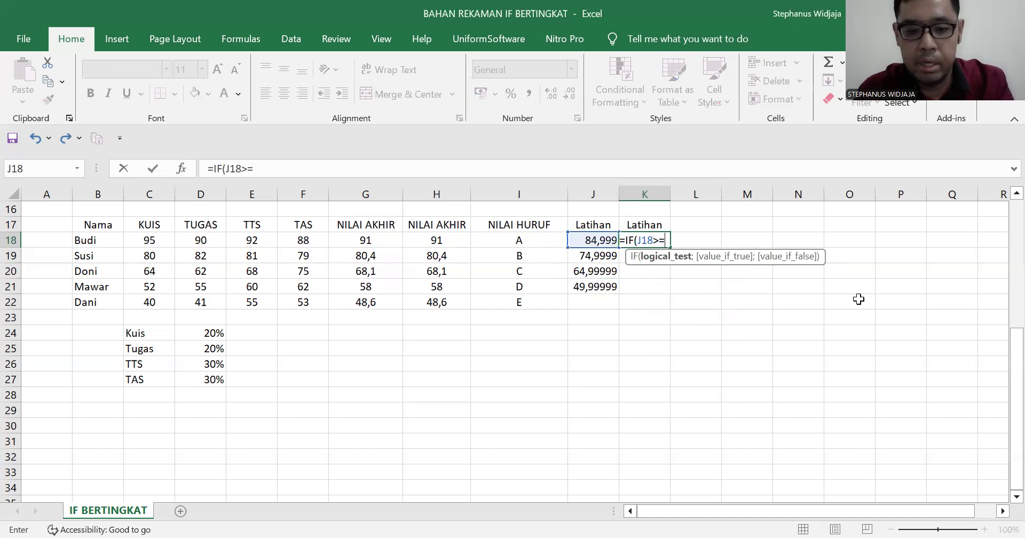
{"action": "type", "text": "85"}
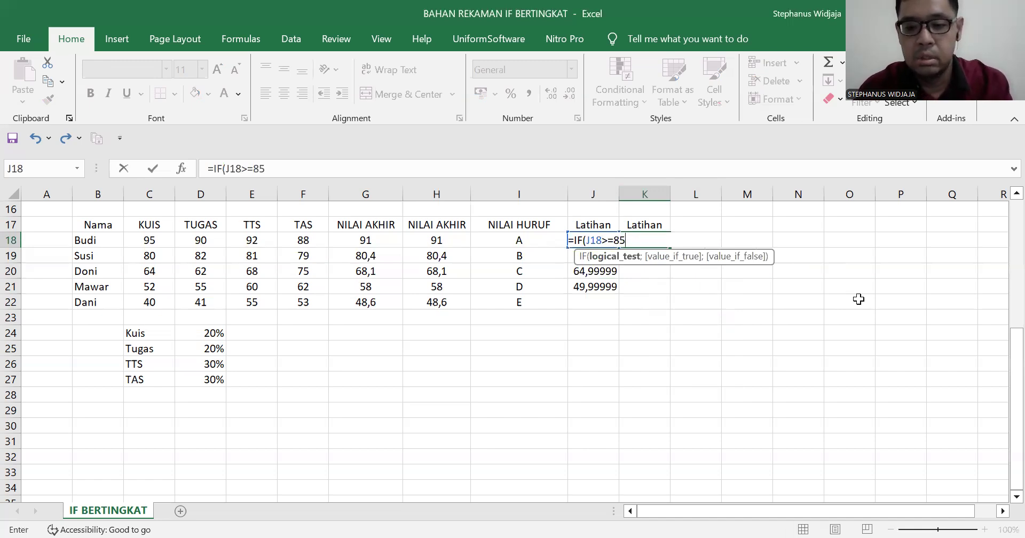
{"action": "type", "text": ";\""}
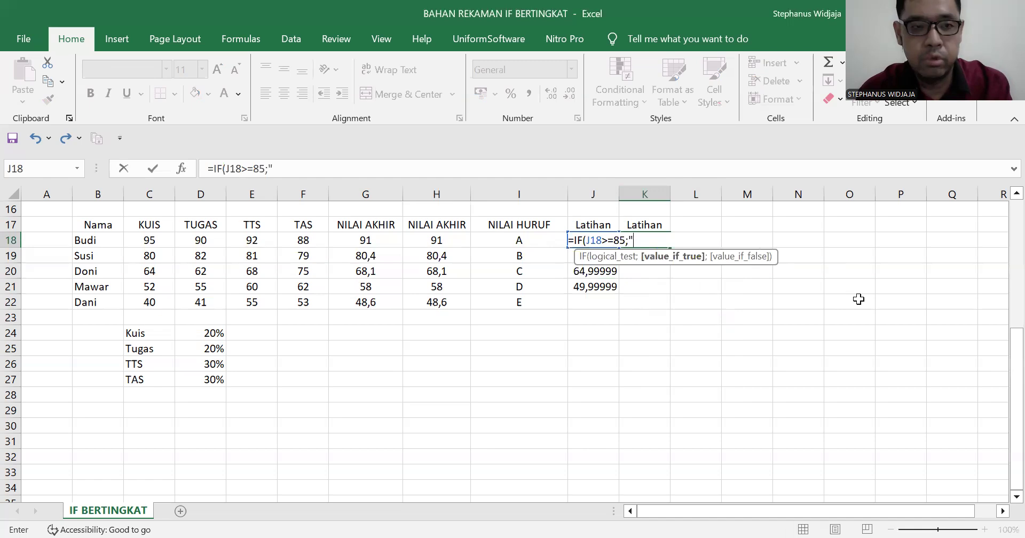
{"action": "type", "text": "A"}
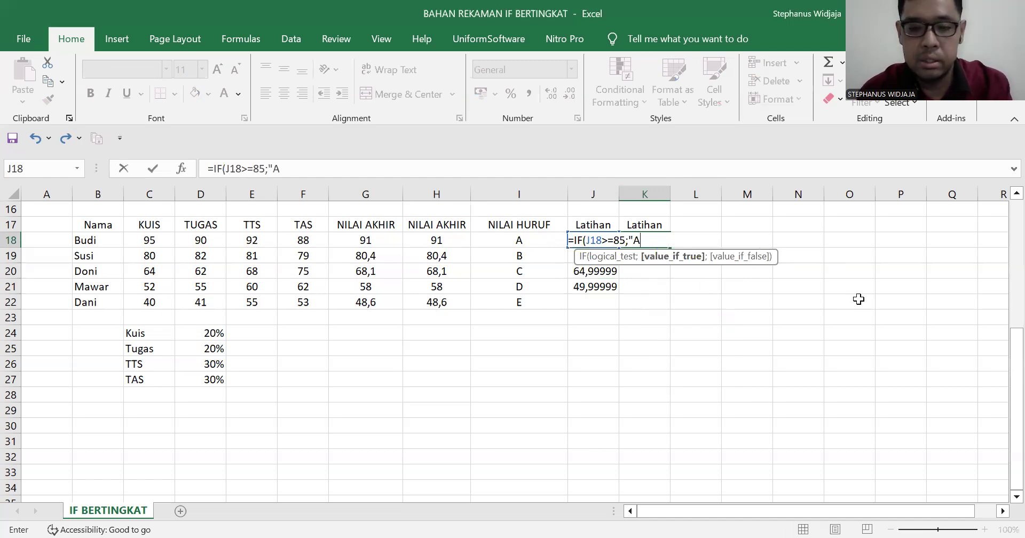
{"action": "type", "text": "\""}
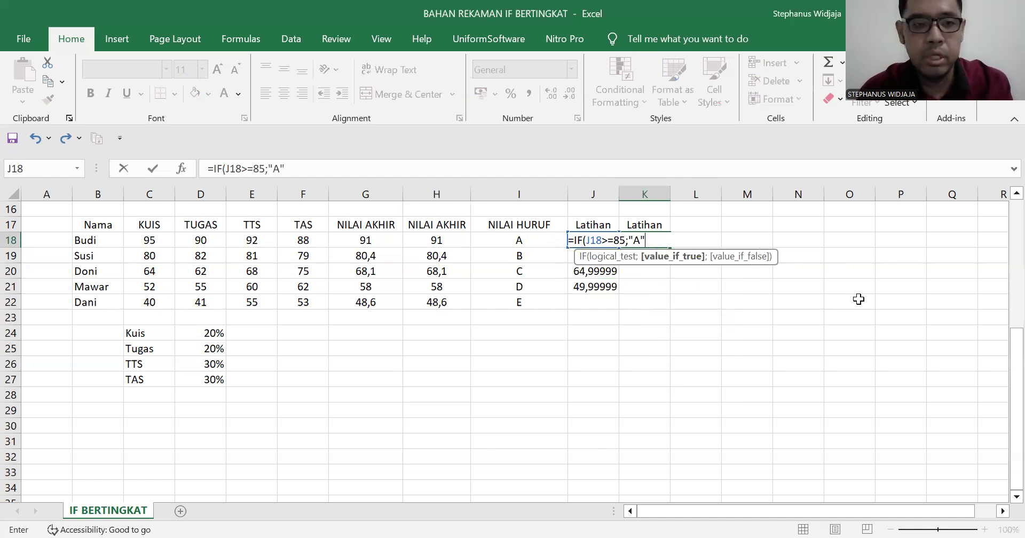
Open a second IF function as the value-if-false argument of the formula in K18.
{"action": "type", "text": ";"}
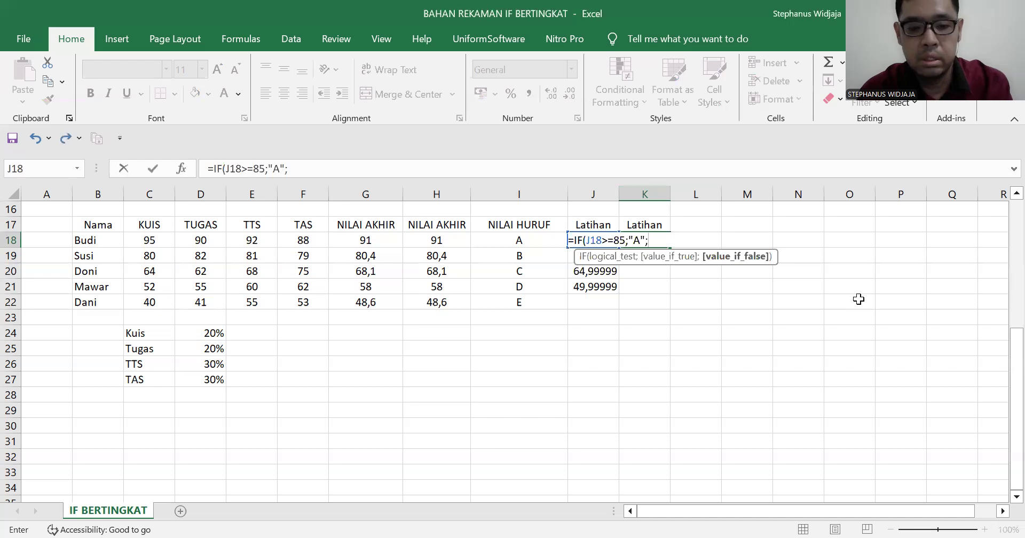
{"action": "type", "text": "I"}
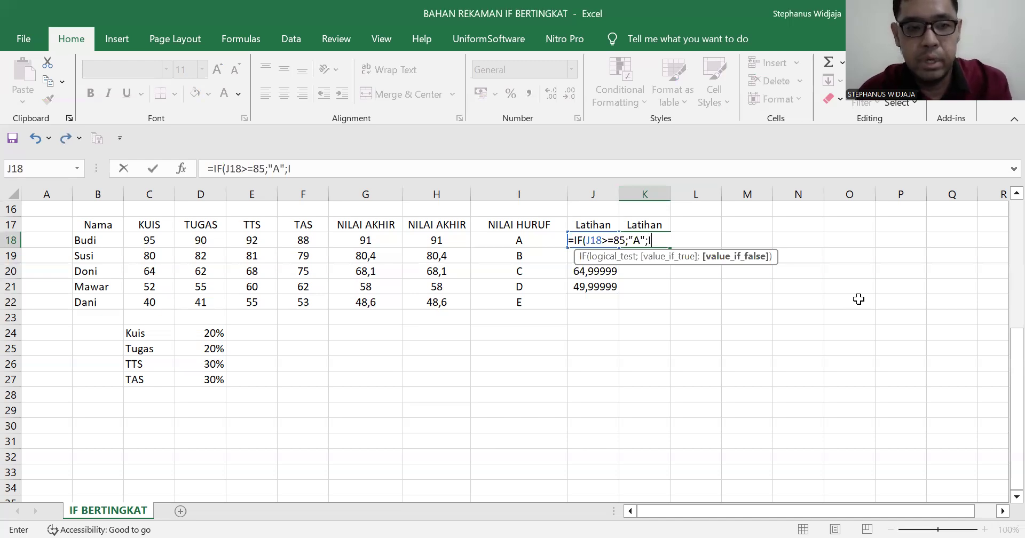
{"action": "type", "text": "F"}
{"action": "type", "text": "(J:J"}
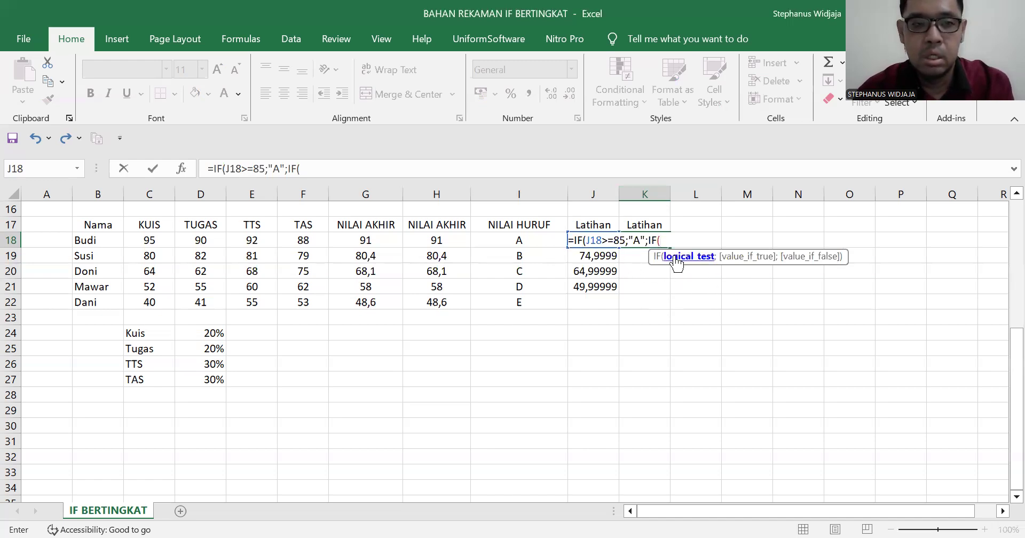
{"action": "left_click", "coordinate": [617, 196]}
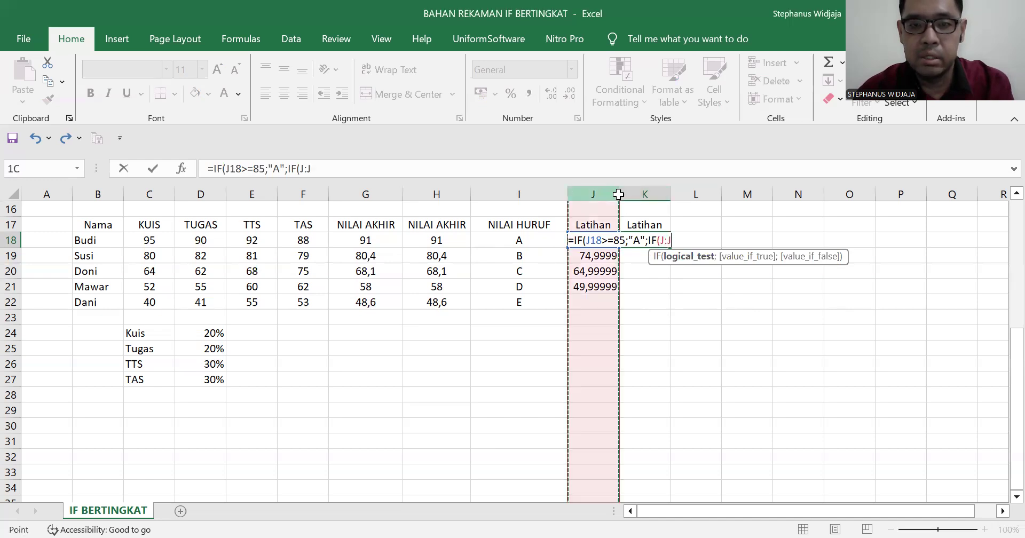
{"action": "left_click", "coordinate": [641, 271]}
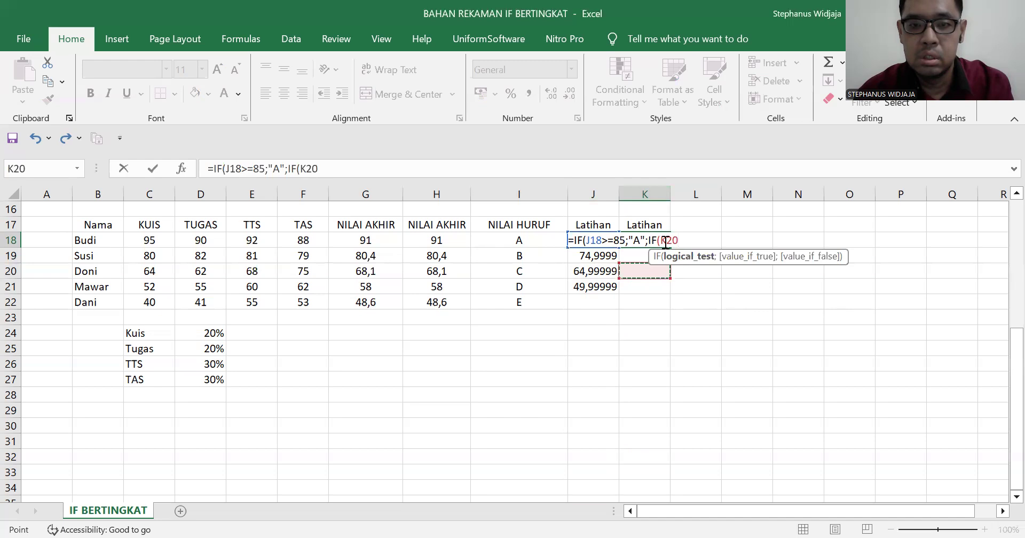
{"action": "left_click", "coordinate": [377, 169]}
{"action": "key", "text": "BackSpace"}
{"action": "key", "text": "BackSpace"}
{"action": "key", "text": "BackSpace"}
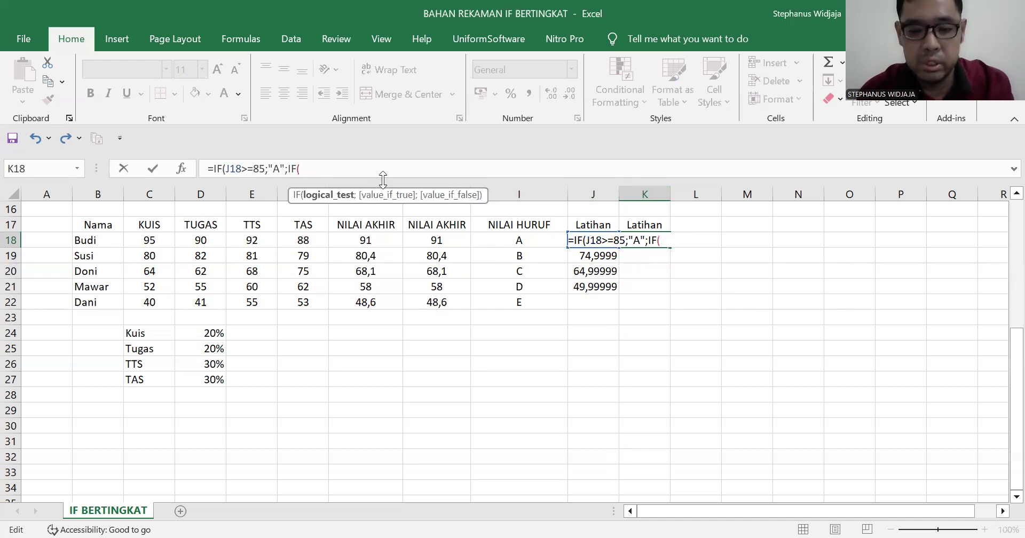
Make the second IF in K18 test J18>=75 and return "B" when true.
{"action": "type", "text": "J"}
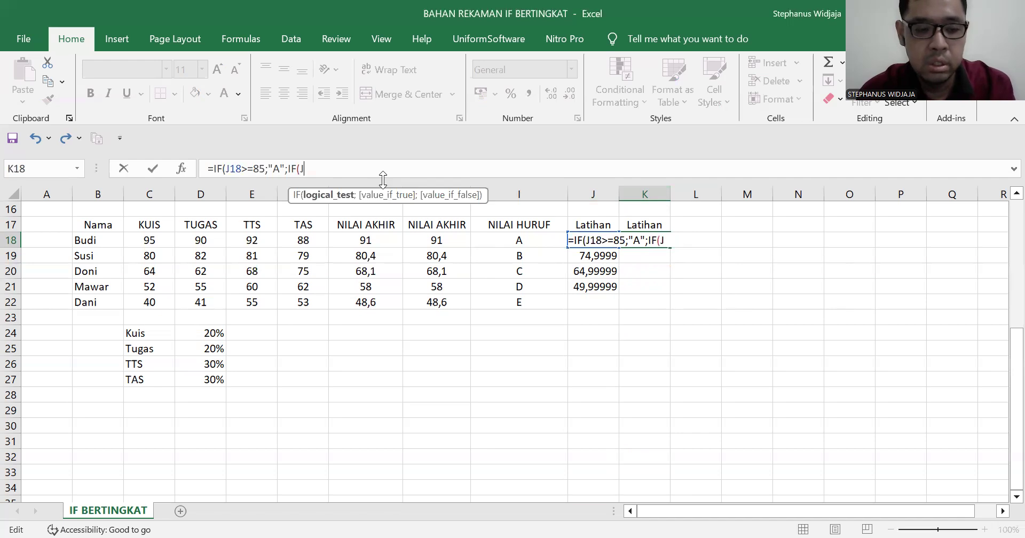
{"action": "type", "text": "18"}
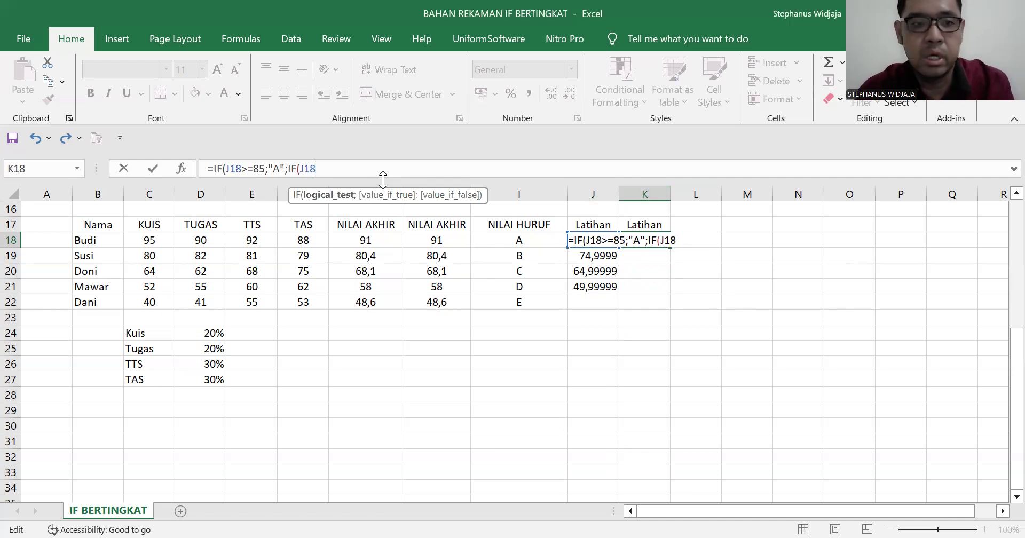
{"action": "type", "text": ">"}
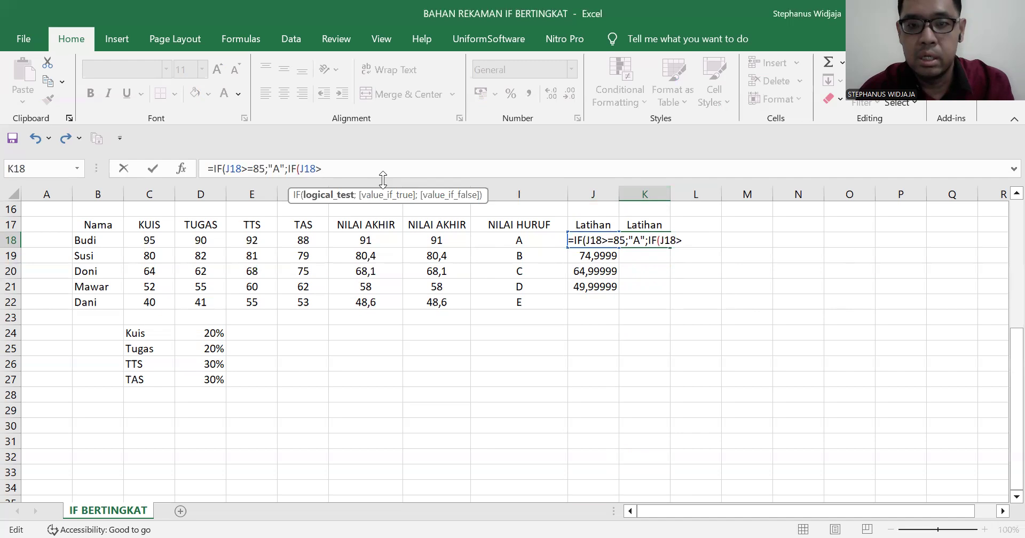
{"action": "type", "text": "="}
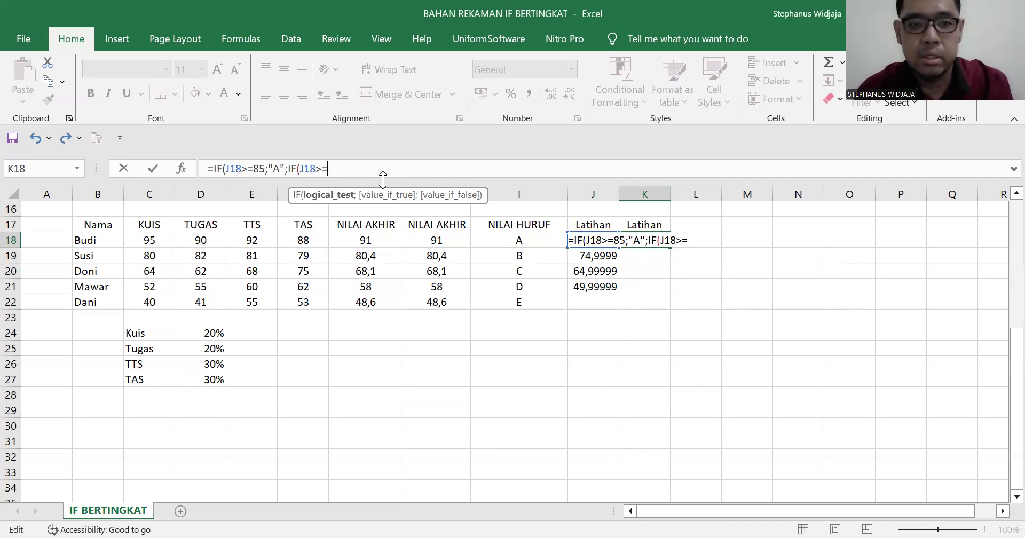
{"action": "type", "text": "75"}
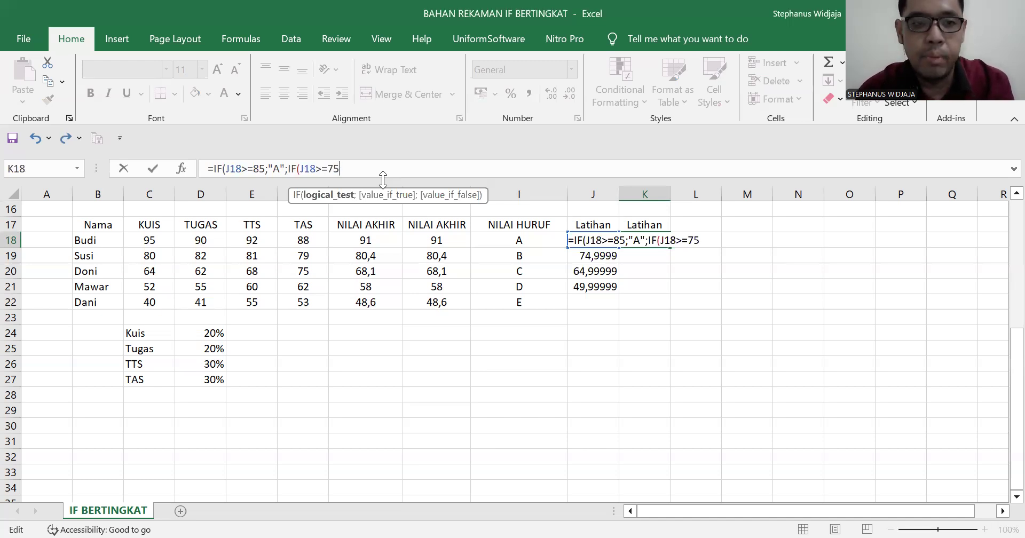
{"action": "type", "text": ";"}
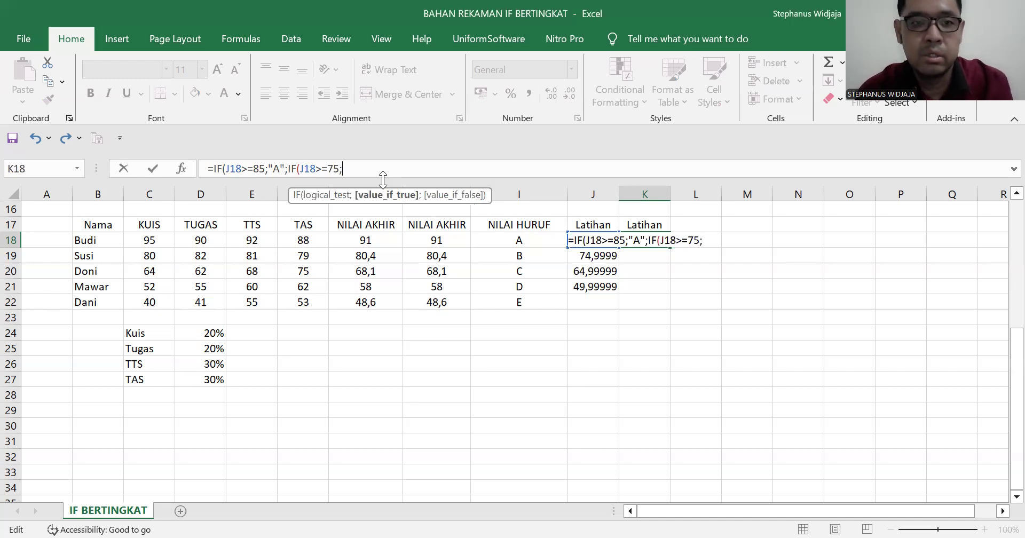
{"action": "type", "text": "\"B\""}
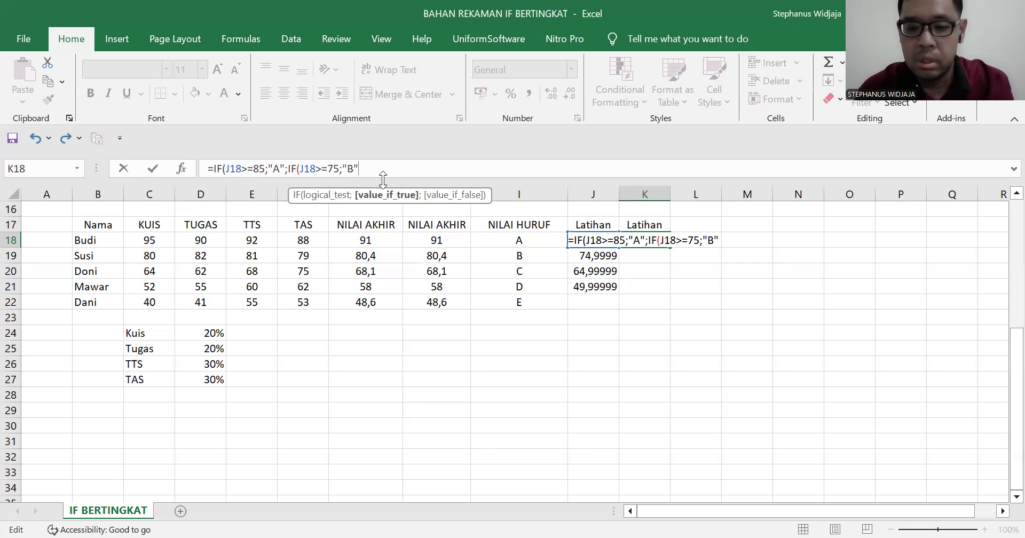
Nest a third IF in the K18 formula that tests J18>=65 and returns "C" when true.
{"action": "type", "text": ";"}
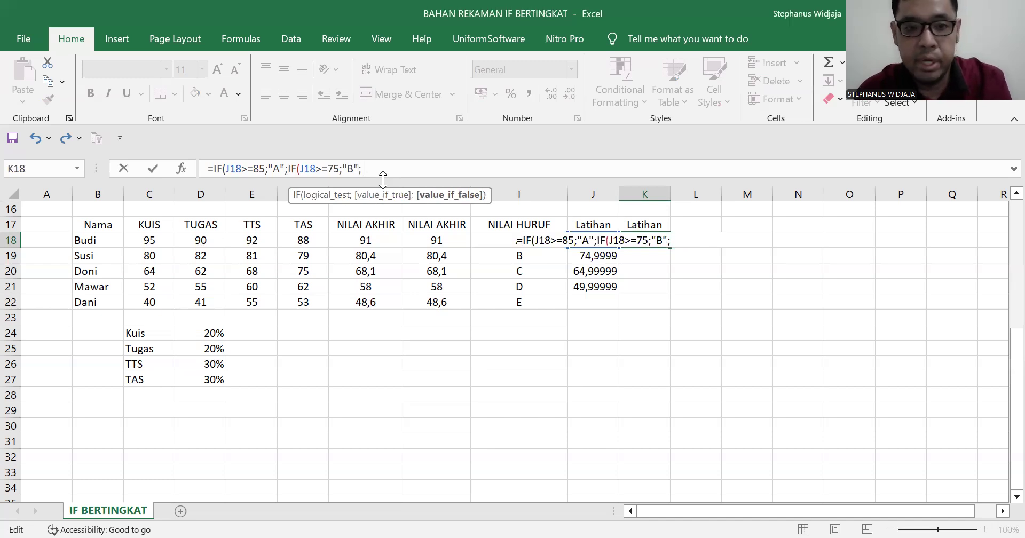
{"action": "type", "text": "IF("}
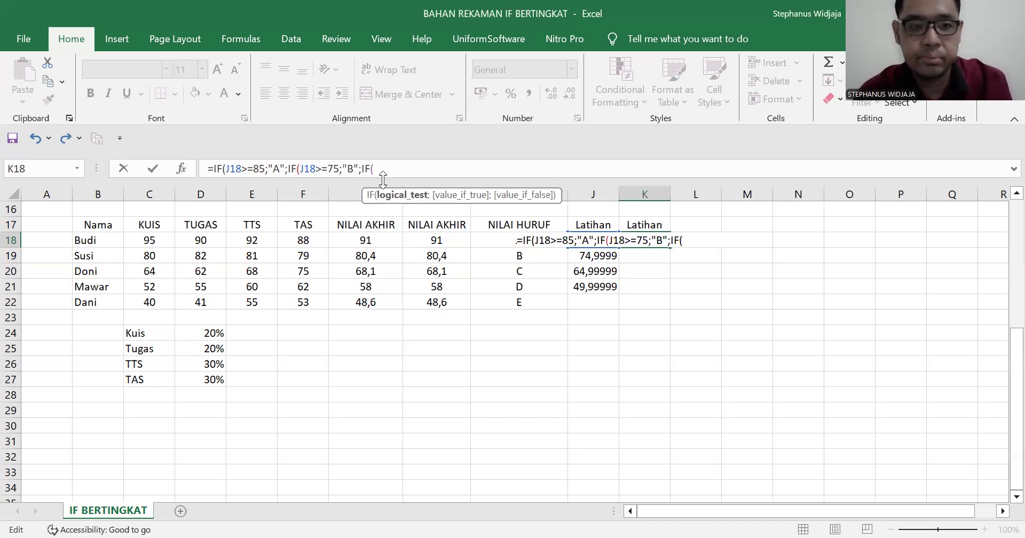
{"action": "type", "text": "J18"}
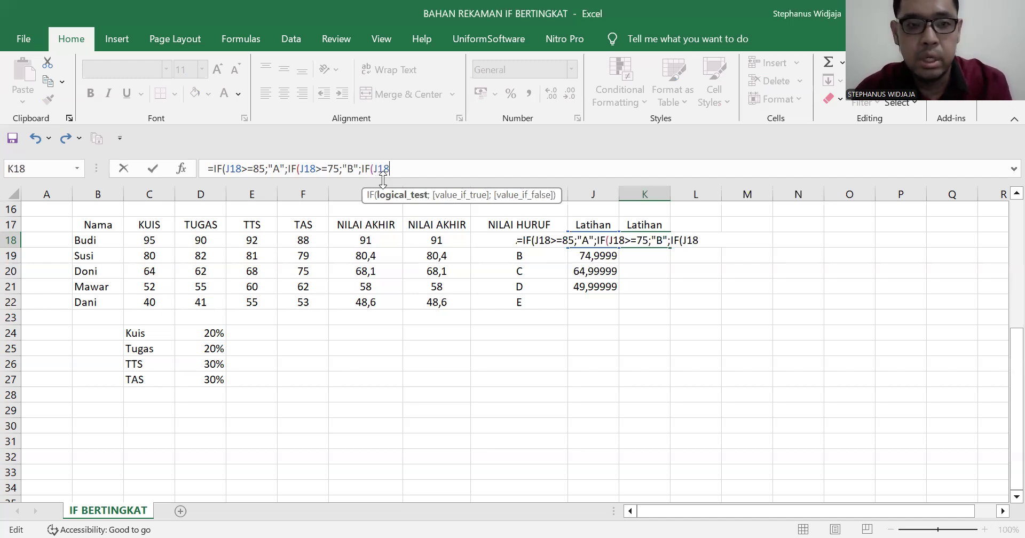
{"action": "type", "text": ">="}
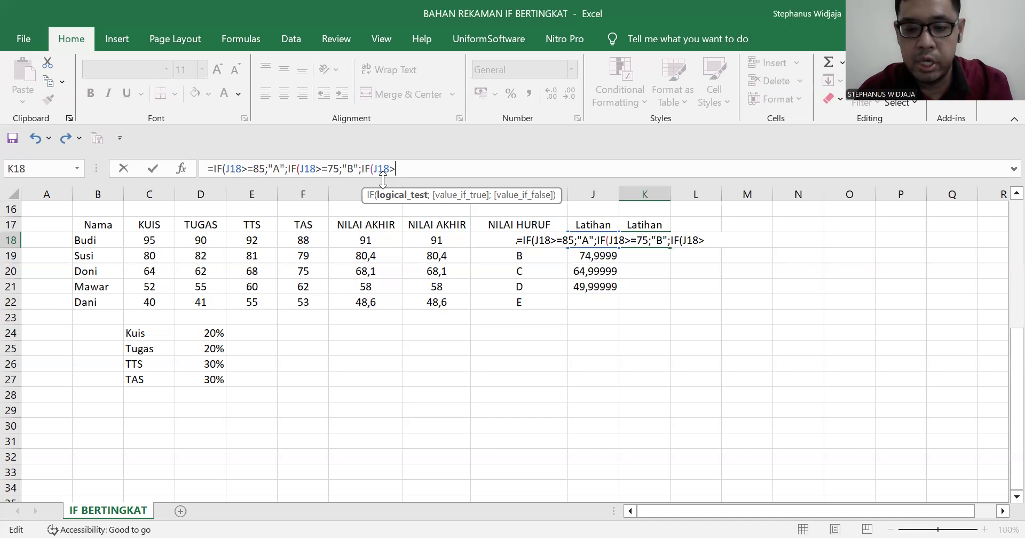
{"action": "type", "text": "65"}
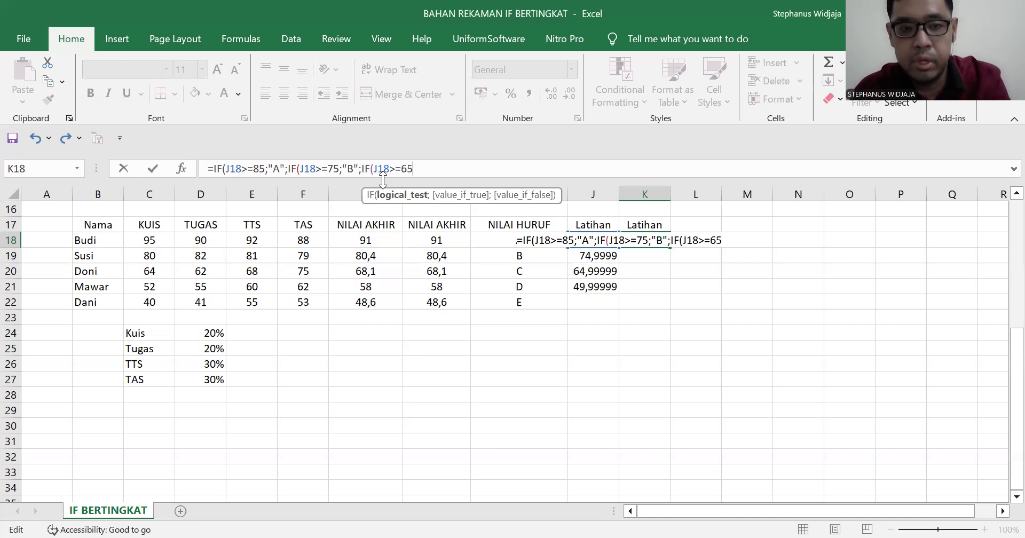
{"action": "type", "text": ";"}
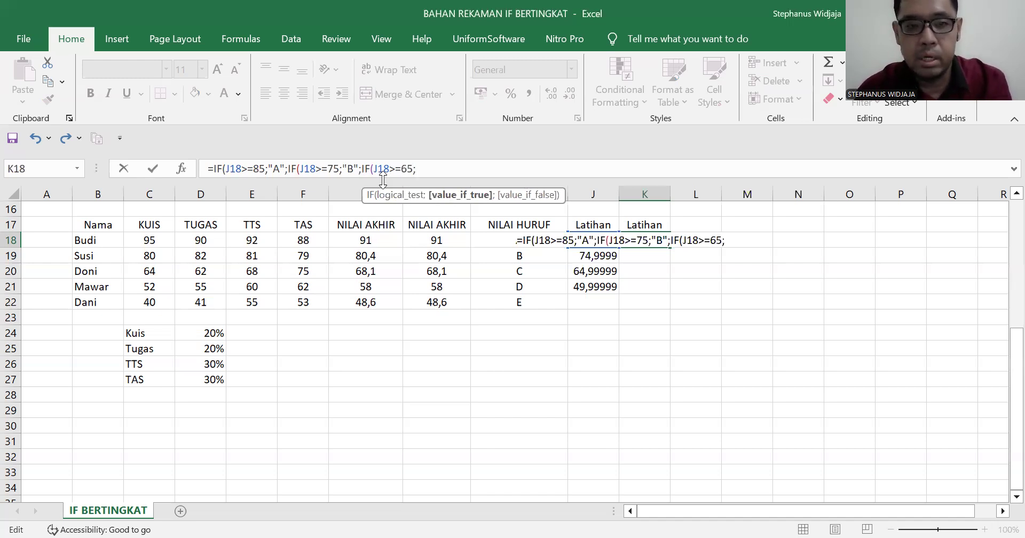
{"action": "type", "text": "\""}
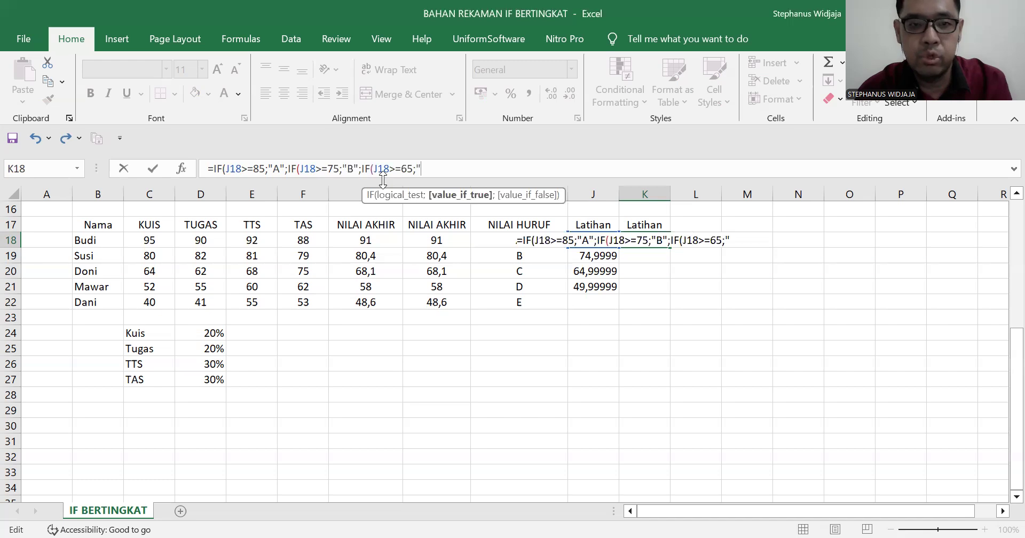
{"action": "type", "text": "C"}
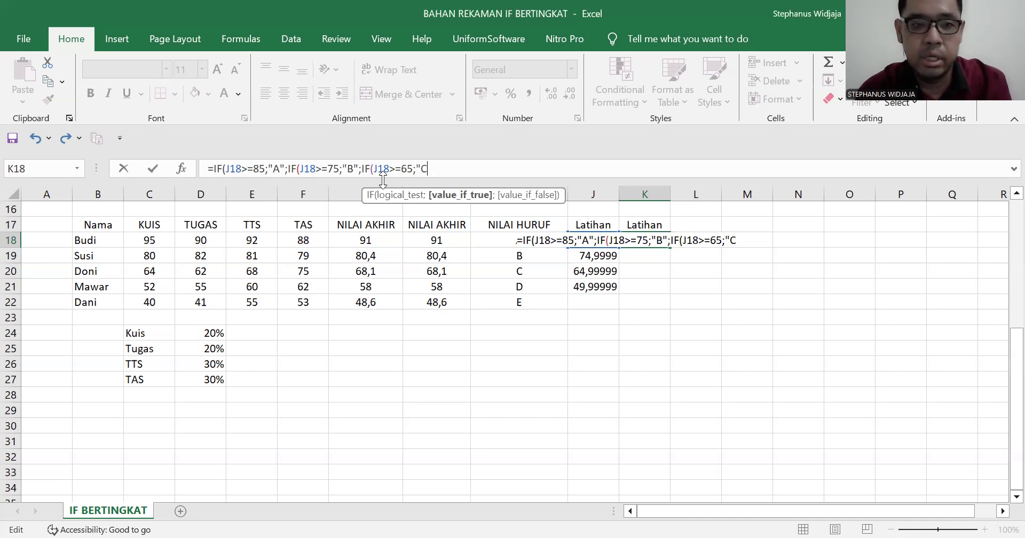
{"action": "type", "text": "\""}
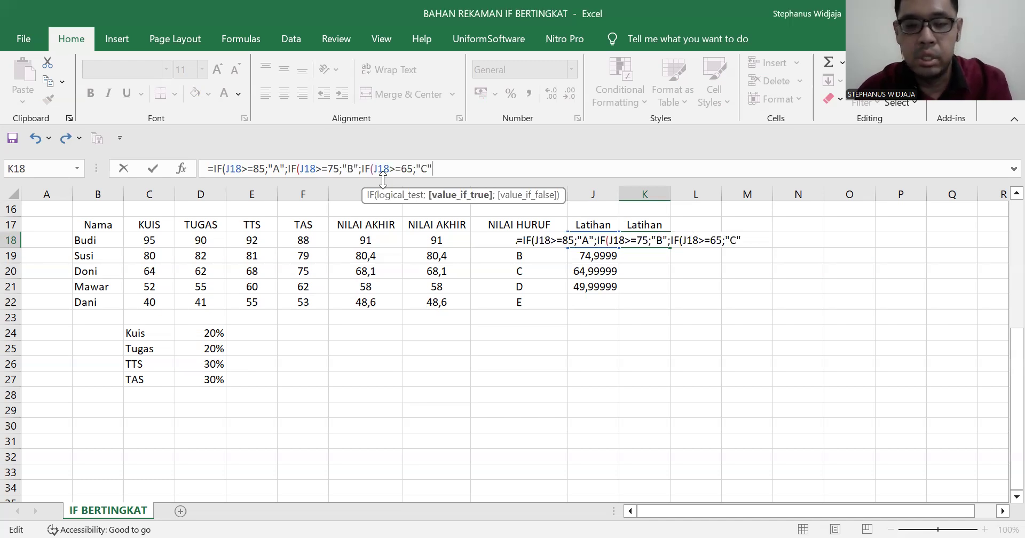
Nest a fourth IF in the K18 formula that tests J18>=50 and returns "D" when true.
{"action": "type", "text": ";"}
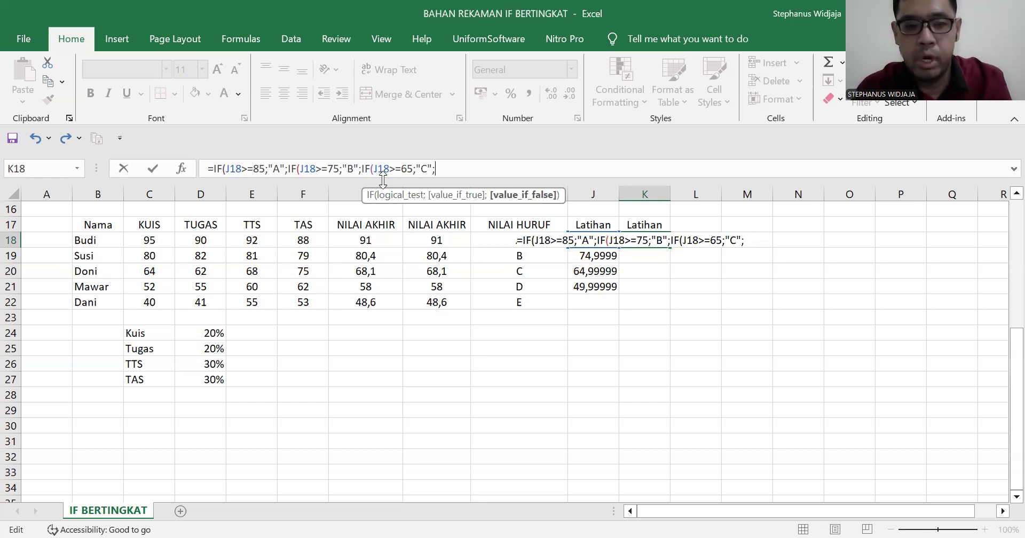
{"action": "type", "text": "IF("}
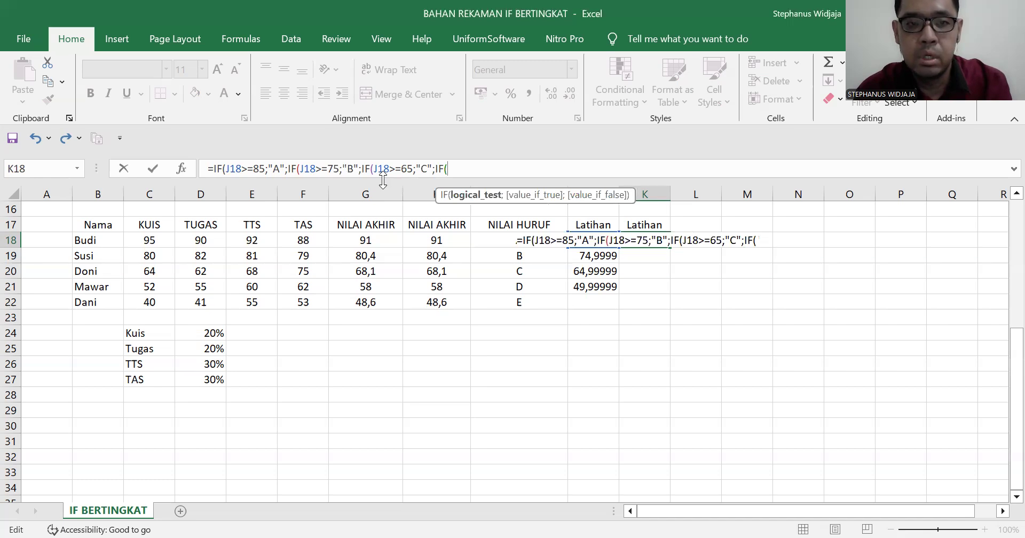
{"action": "type", "text": "J18"}
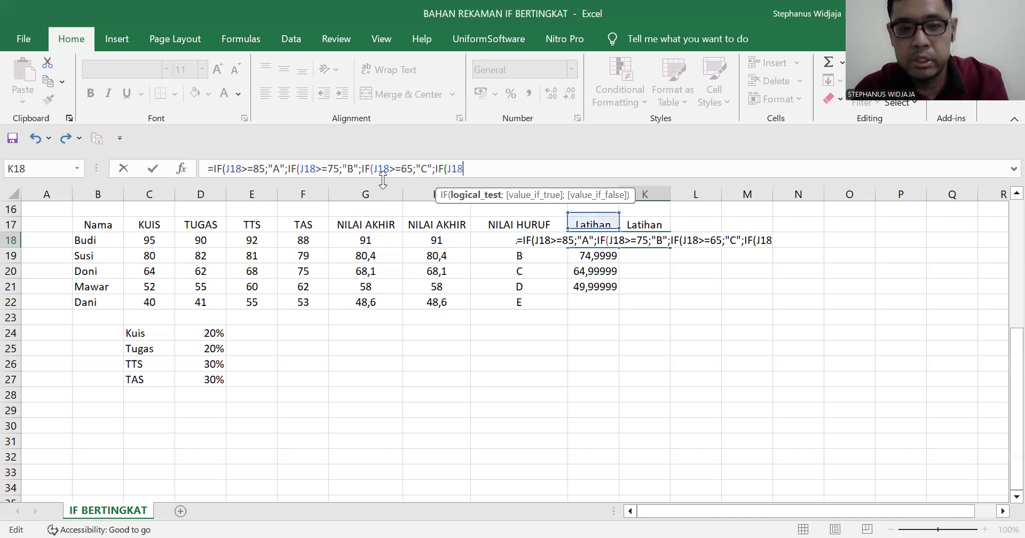
{"action": "type", "text": ">"}
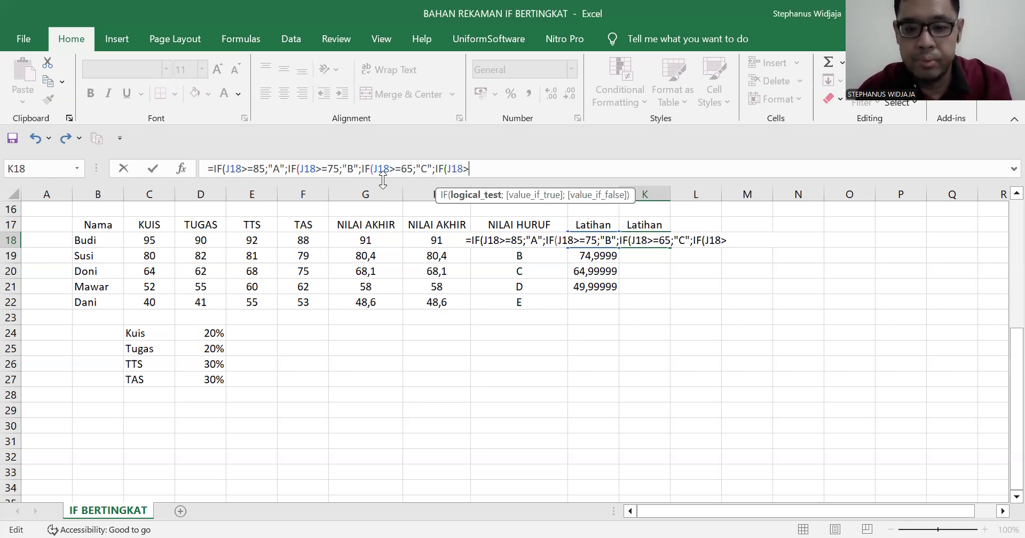
{"action": "type", "text": "="}
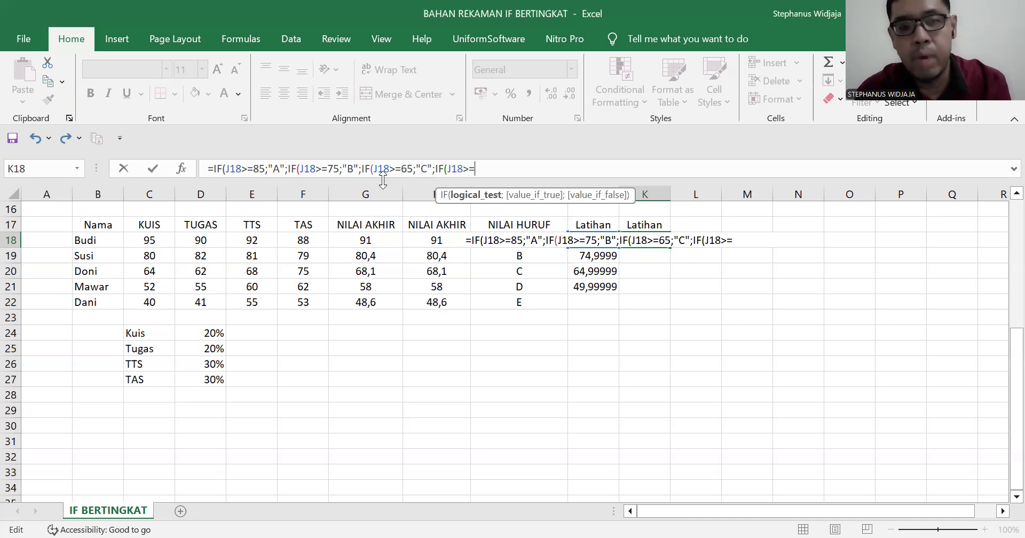
{"action": "type", "text": "50"}
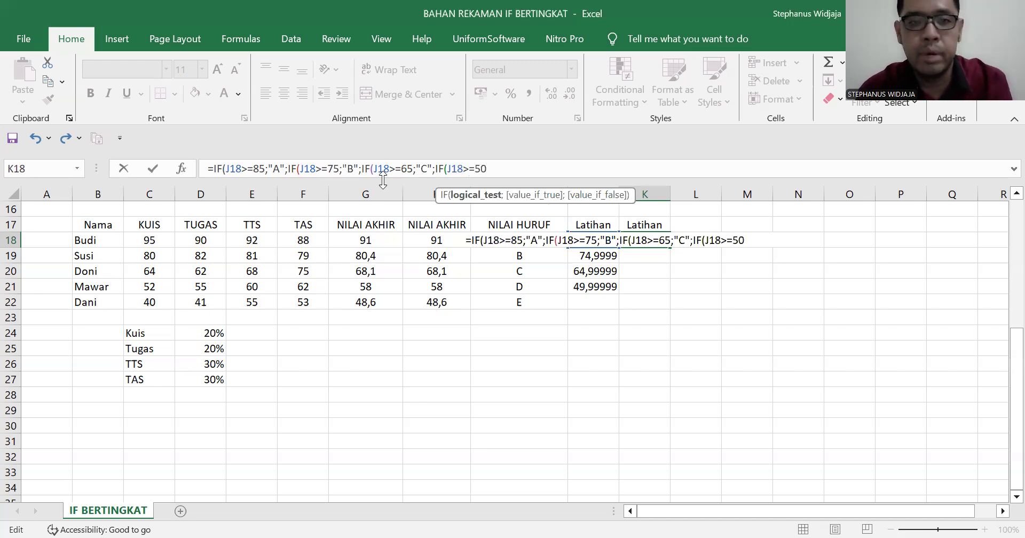
{"action": "type", "text": ";"}
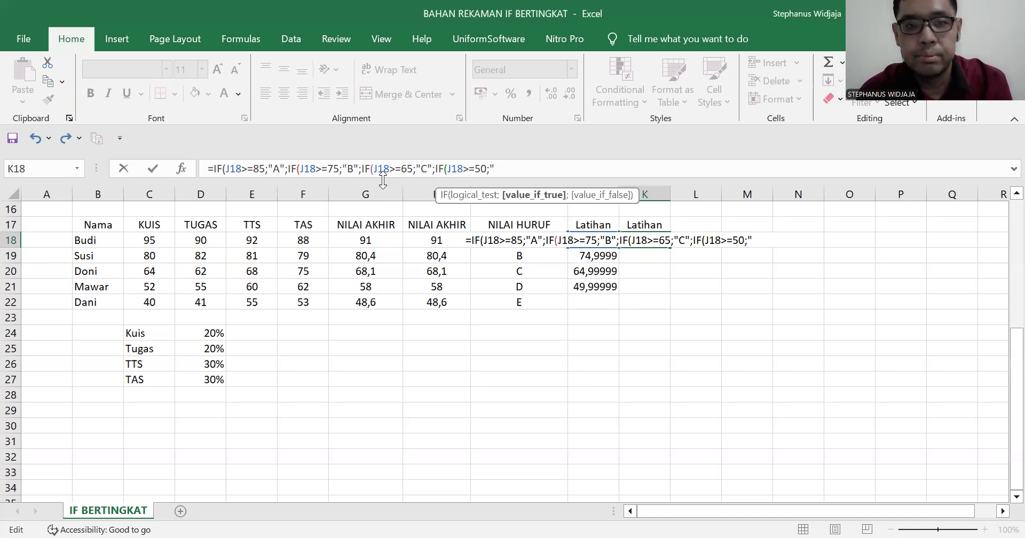
{"action": "type", "text": "\"D\""}
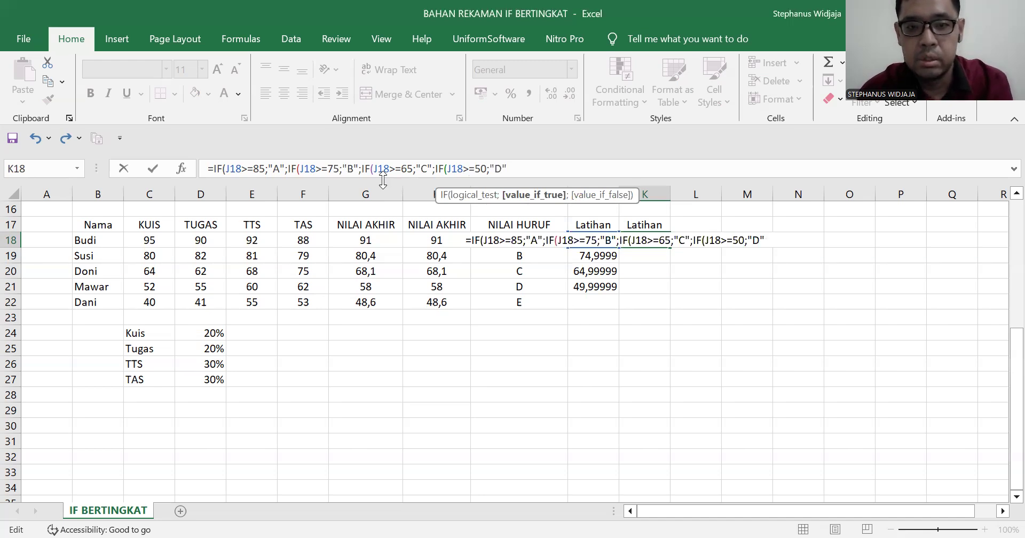
Set "E" as the final value-if-false, close all the nested IF parentheses and enter the formula in K18.
{"action": "type", "text": ";\"E\""}
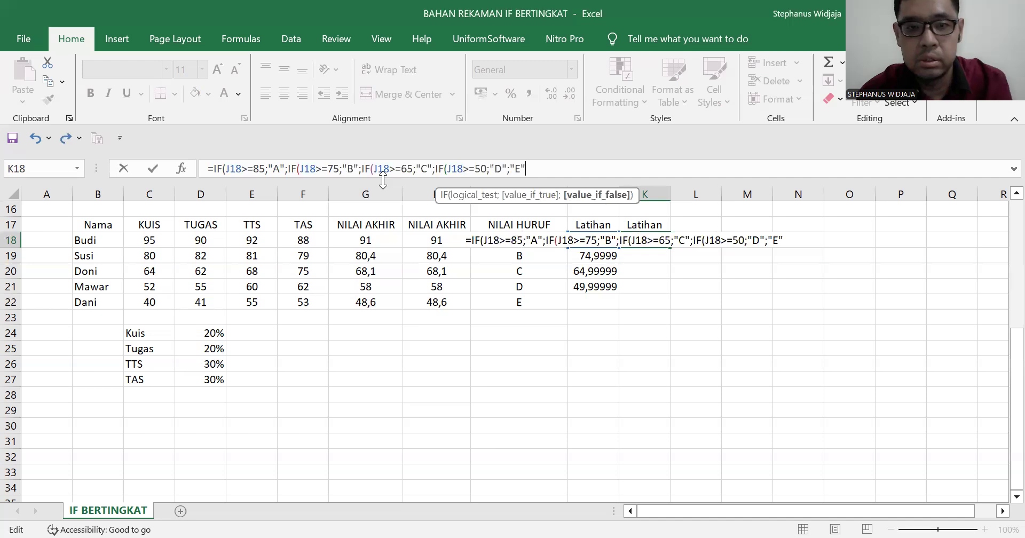
{"action": "type", "text": ")"}
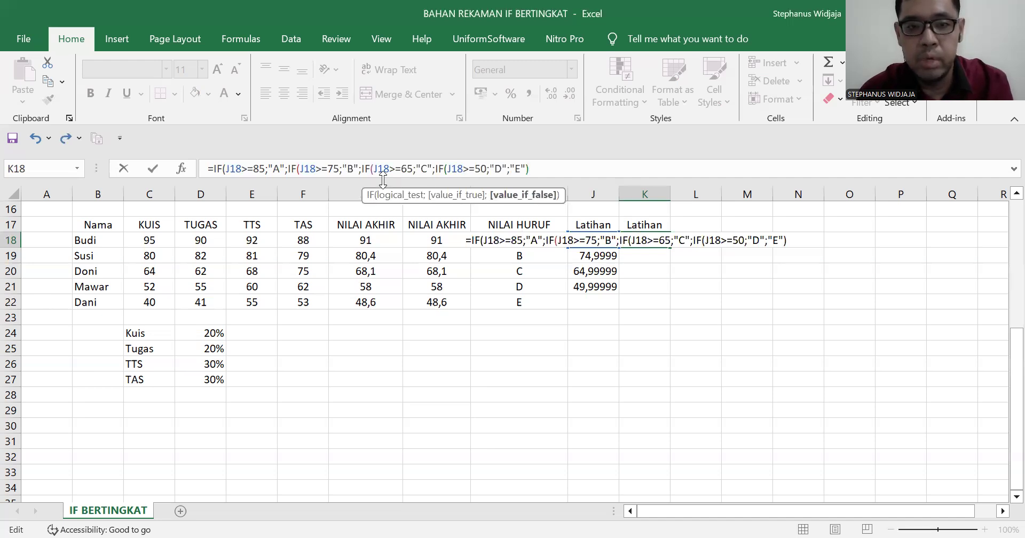
{"action": "key", "text": "Return"}
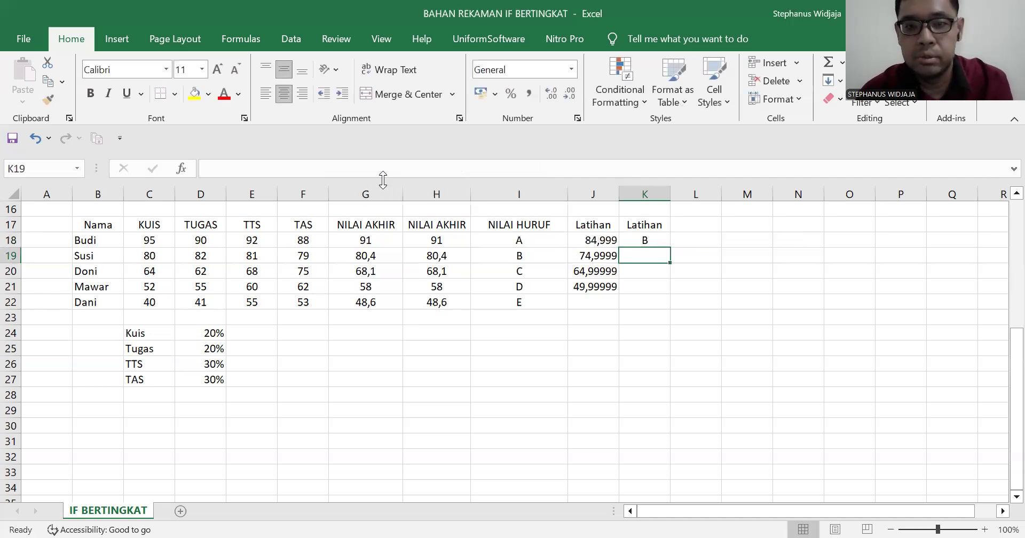
Review the completed nested IF formula in K18 against the Latihan score in J18.
{"action": "left_click", "coordinate": [656, 239]}
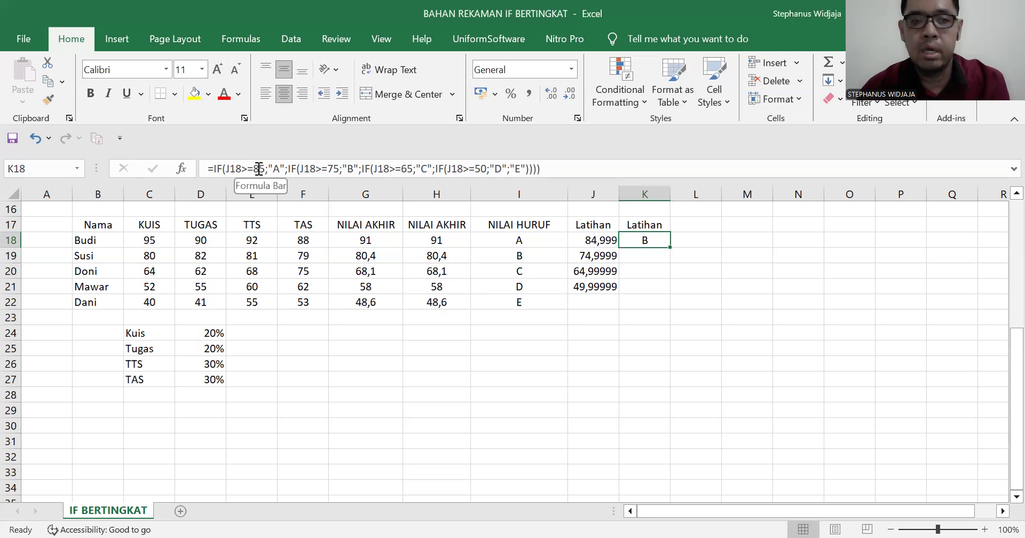
{"action": "left_click", "coordinate": [741, 240]}
{"action": "left_click", "coordinate": [648, 243]}
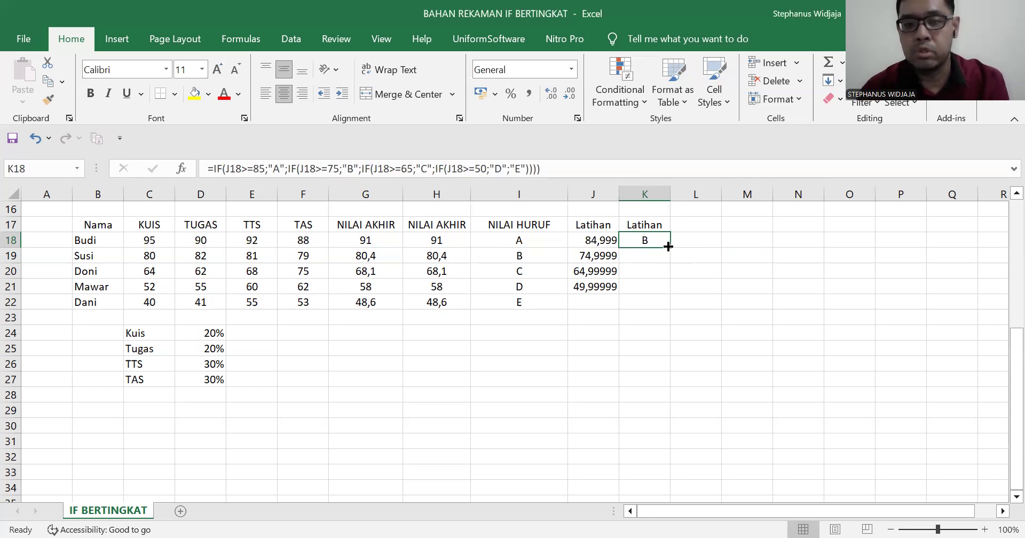
Fill the nested IF formula from K18 down through K21 to grade the remaining Latihan scores.
{"action": "left_click_drag", "start_coordinate": [668, 246], "coordinate": [668, 246]}
{"action": "left_click_drag", "start_coordinate": [668, 246], "coordinate": [662, 293]}
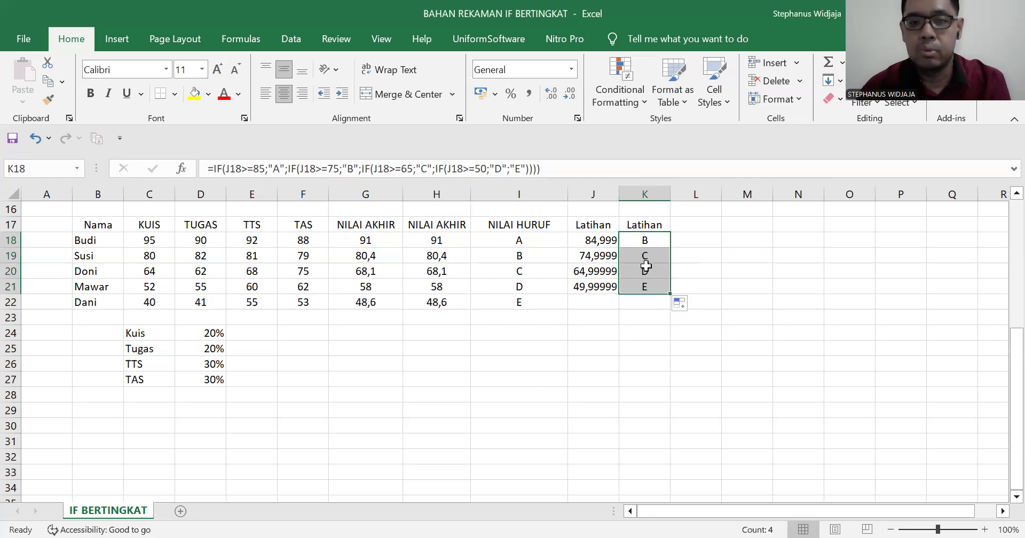
{"action": "left_click", "coordinate": [739, 260]}
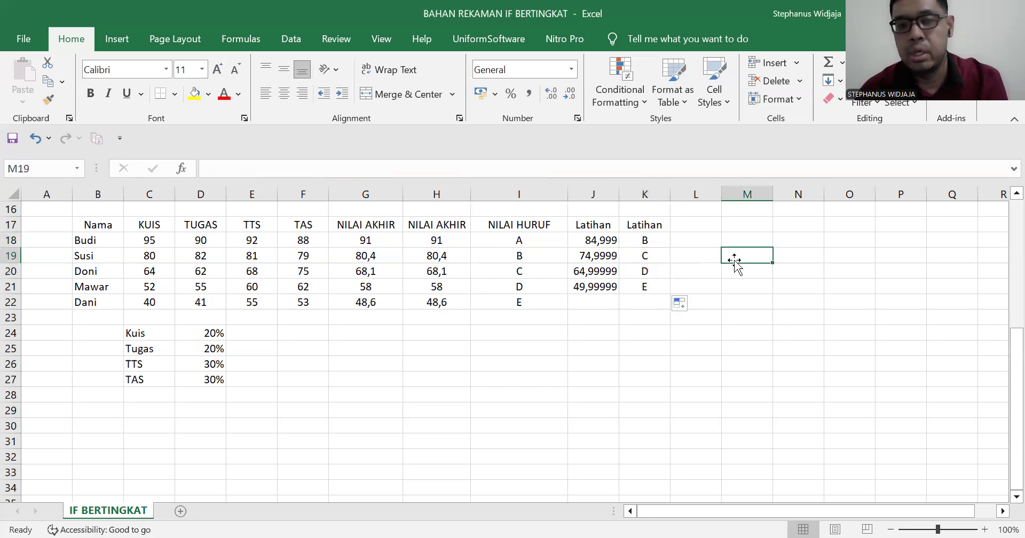
Examine the copied formulas in K19, K20 and K21 against the Latihan scores in column J.
{"action": "left_click", "coordinate": [609, 256]}
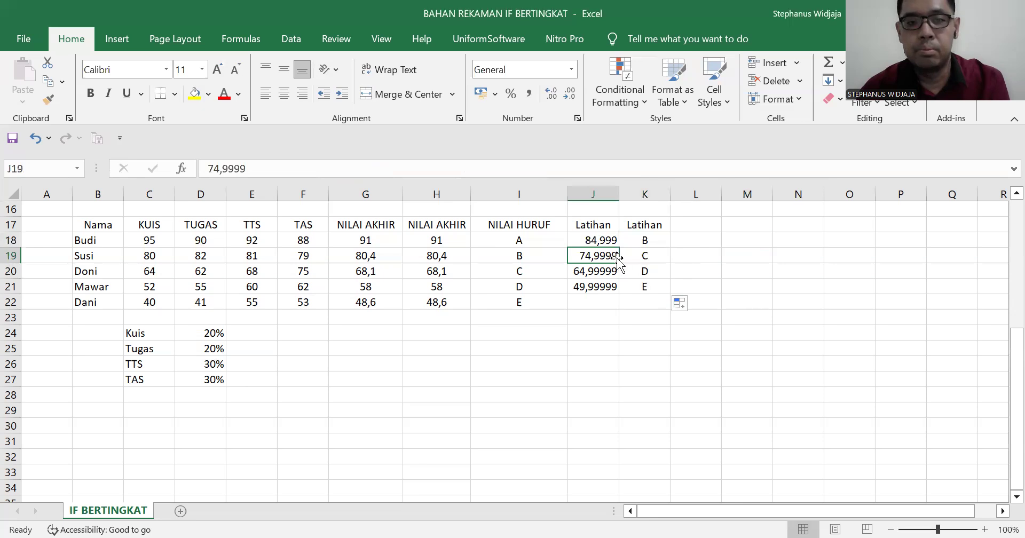
{"action": "left_click", "coordinate": [640, 257]}
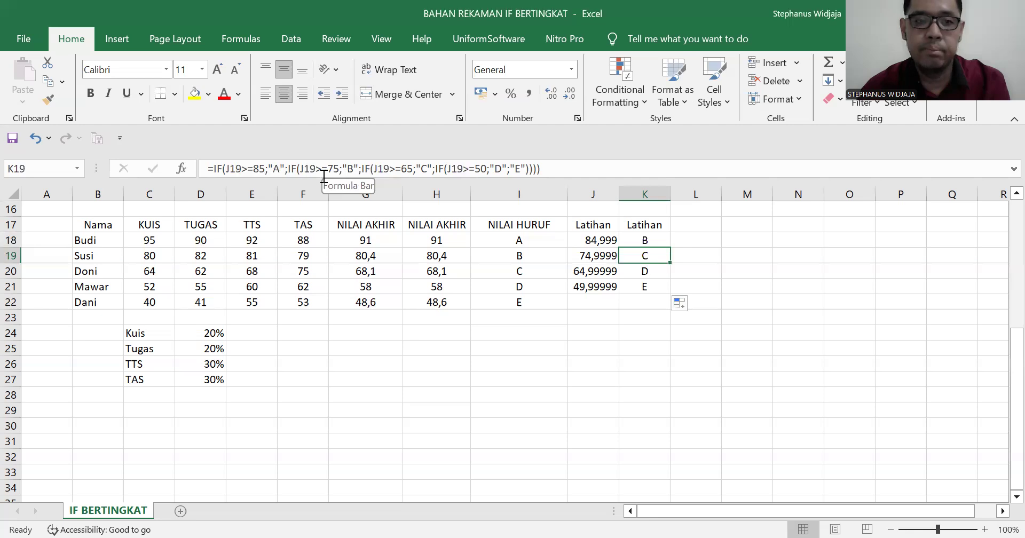
{"action": "left_click", "coordinate": [649, 274]}
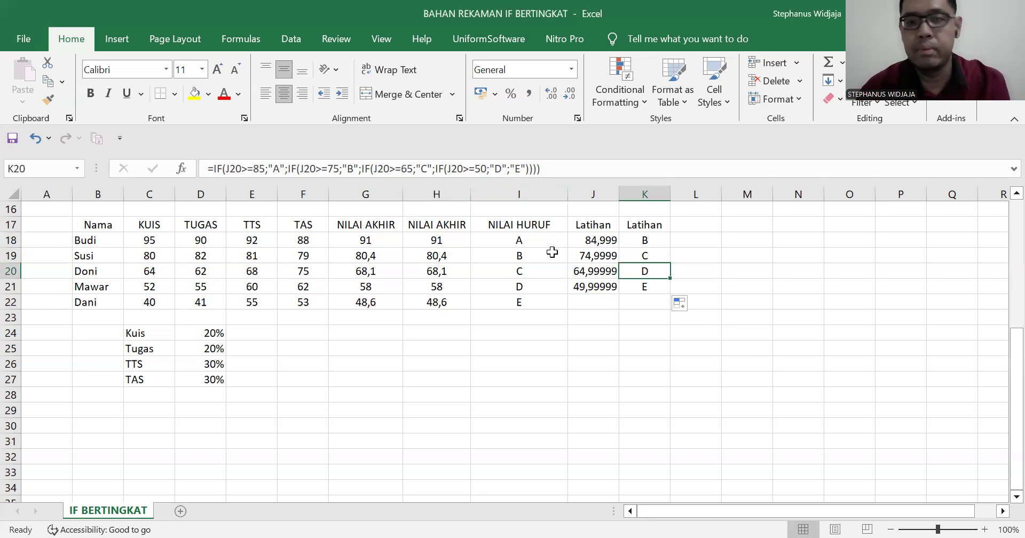
{"action": "left_click", "coordinate": [737, 250]}
{"action": "left_click", "coordinate": [646, 288]}
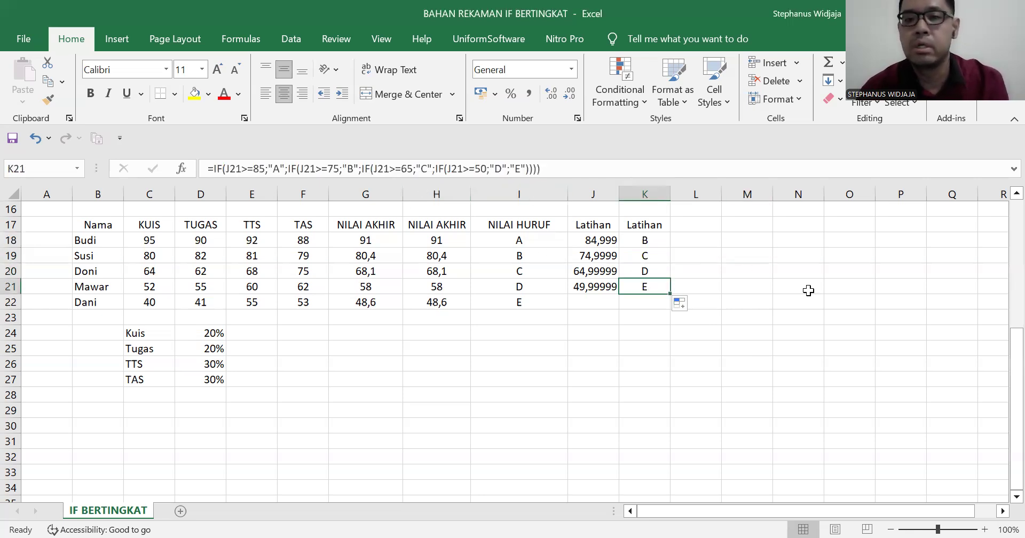